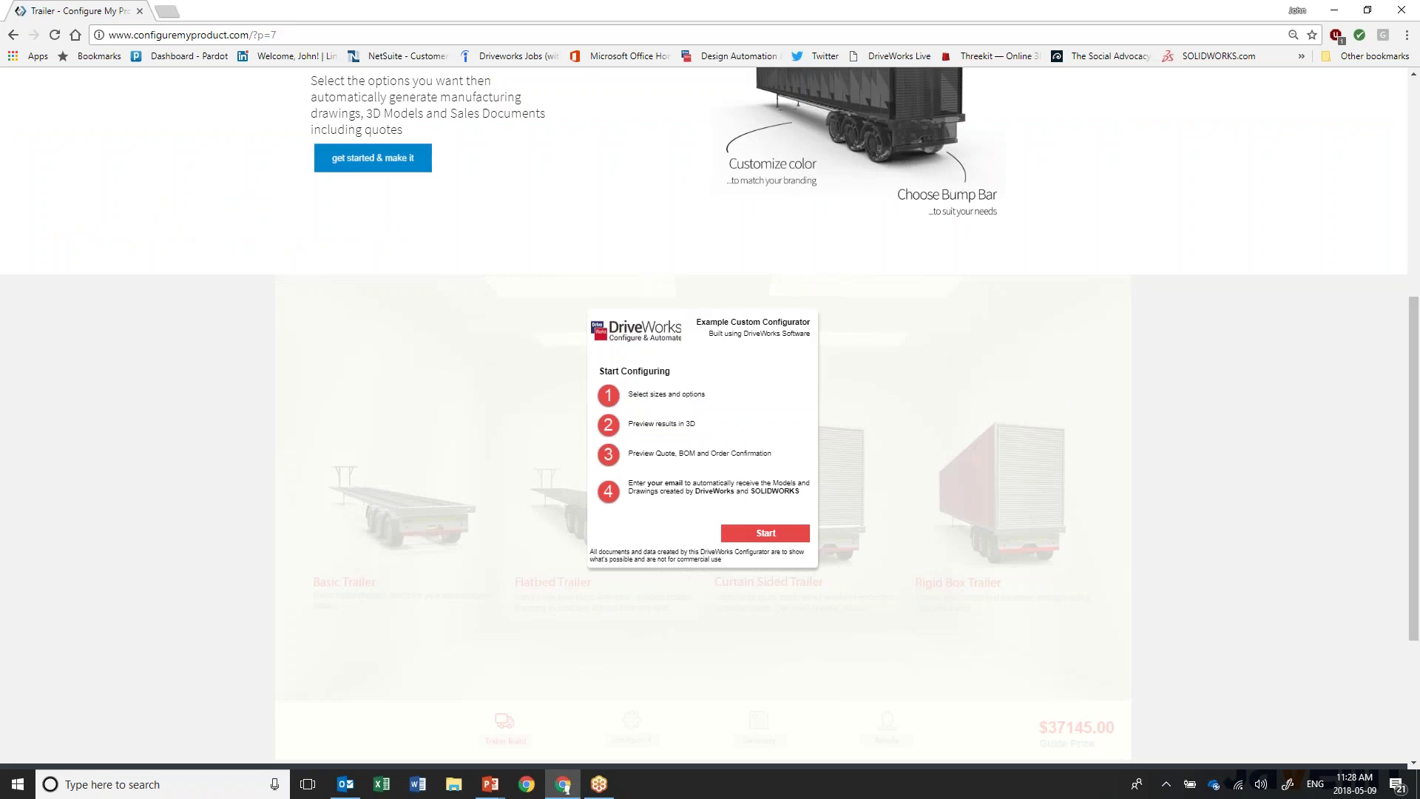
Dismiss the Start Configuring introduction to reveal the four trailer types and $37,145 guide price.
{"action": "left_click", "coordinate": [764, 533]}
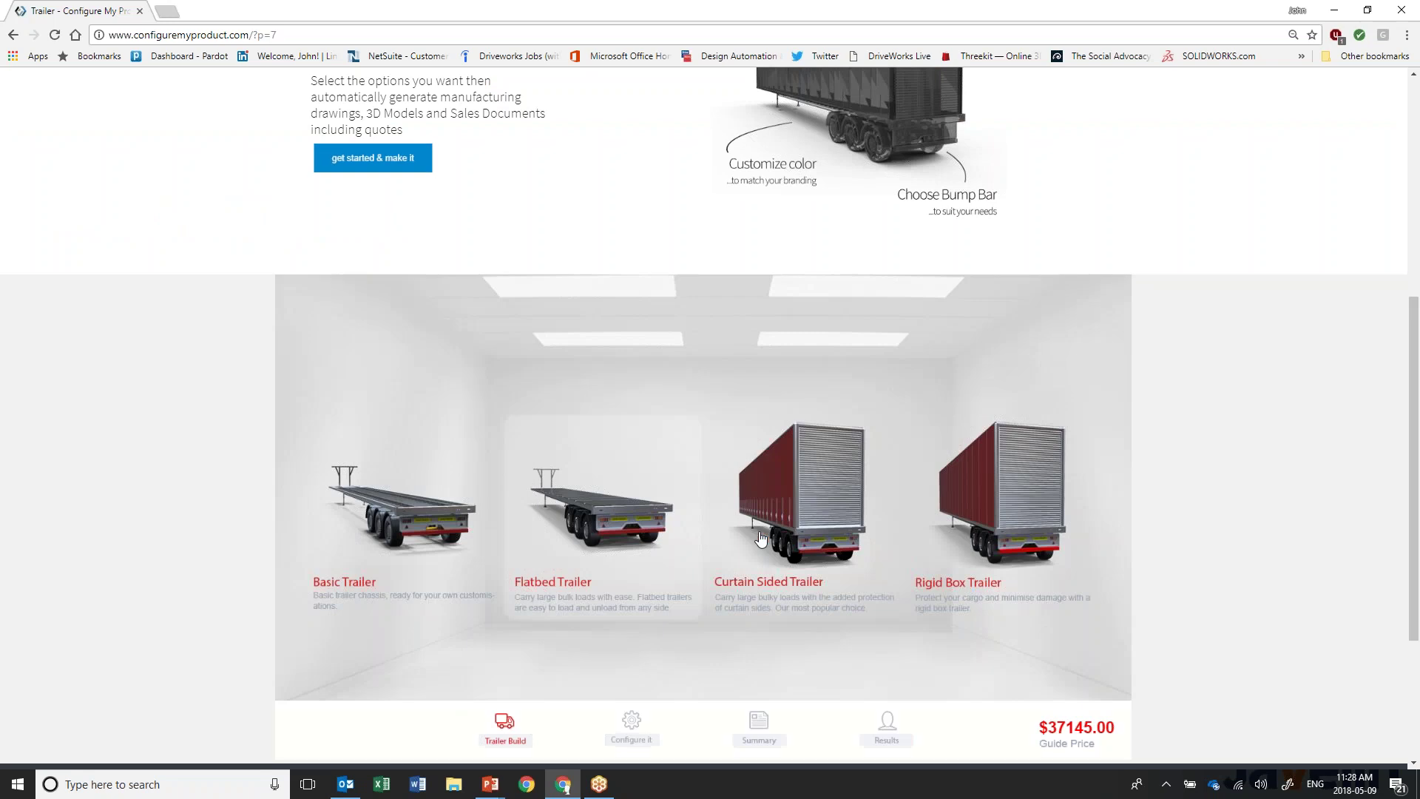
{"action": "scroll", "coordinate": [189, 445], "scroll_direction": "down", "scroll_amount": 1}
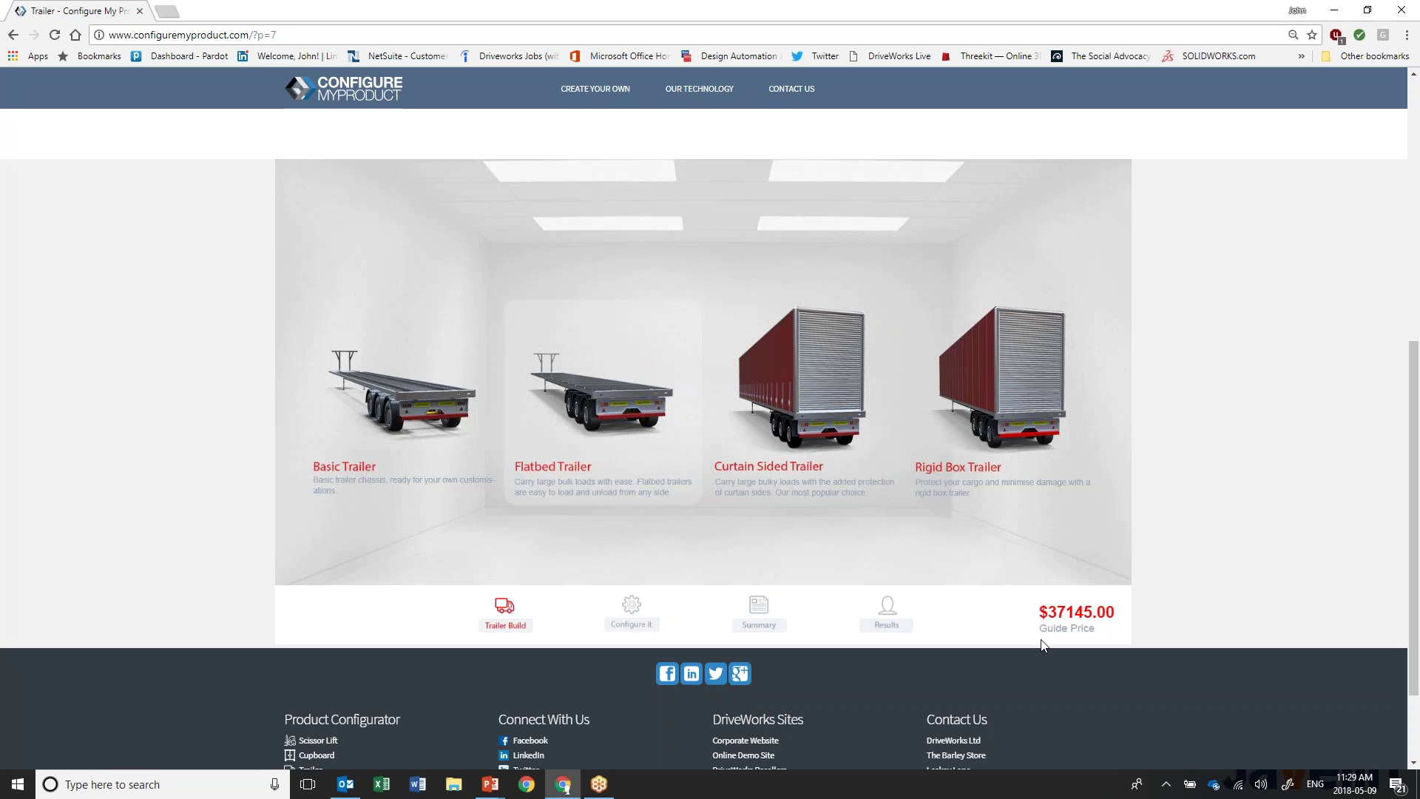
Pick the Curtain Sided Trailer (2500 high, 16396 long) and orbit its 3D model.
{"action": "left_click", "coordinate": [803, 411]}
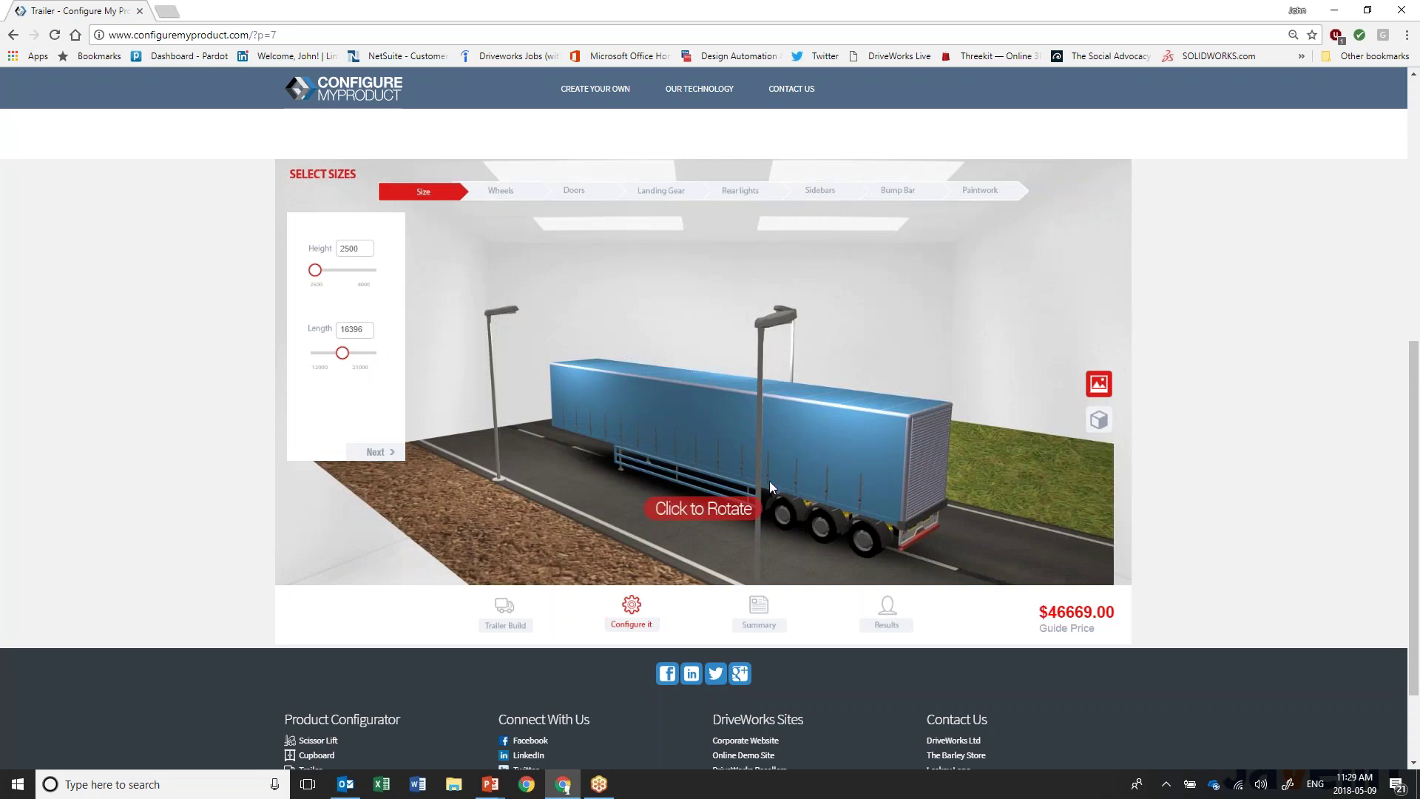
{"action": "left_click", "coordinate": [700, 518]}
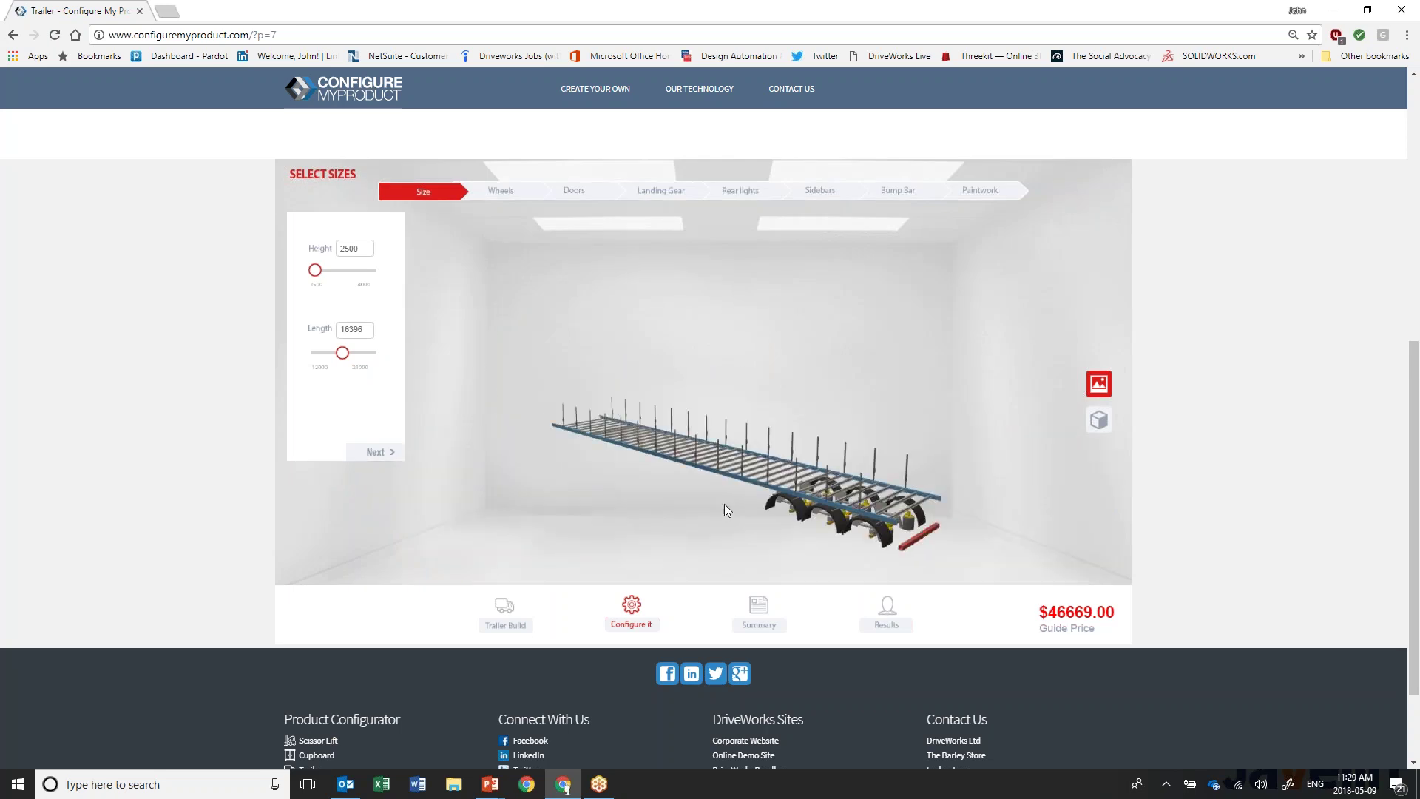
{"action": "mouse_move", "coordinate": [704, 501]}
{"action": "left_mouse_down"}
{"action": "mouse_move", "coordinate": [1049, 472]}
{"action": "mouse_move", "coordinate": [757, 475]}
{"action": "mouse_move", "coordinate": [716, 496]}
{"action": "left_mouse_up"}
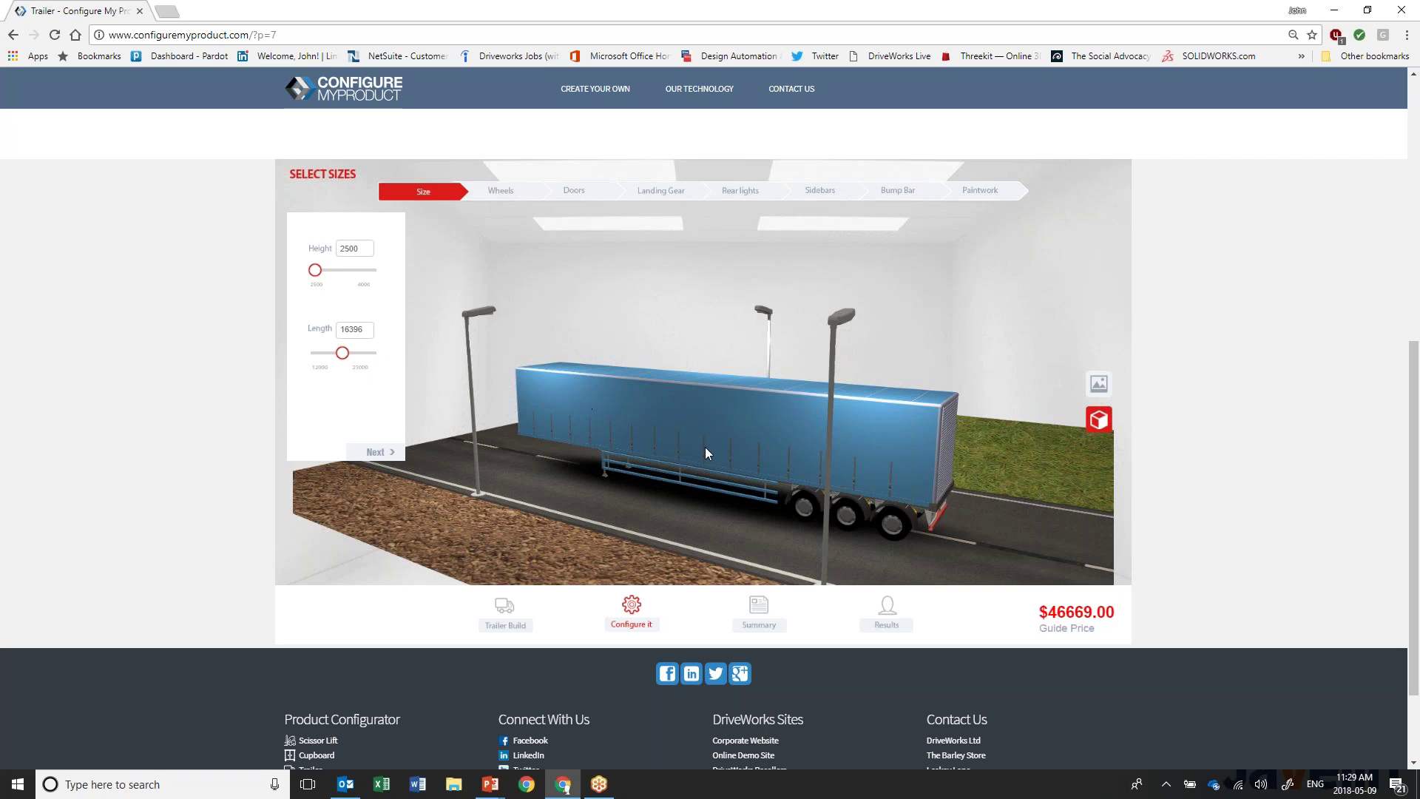
{"action": "left_click_drag", "start_coordinate": [705, 447], "coordinate": [700, 462]}
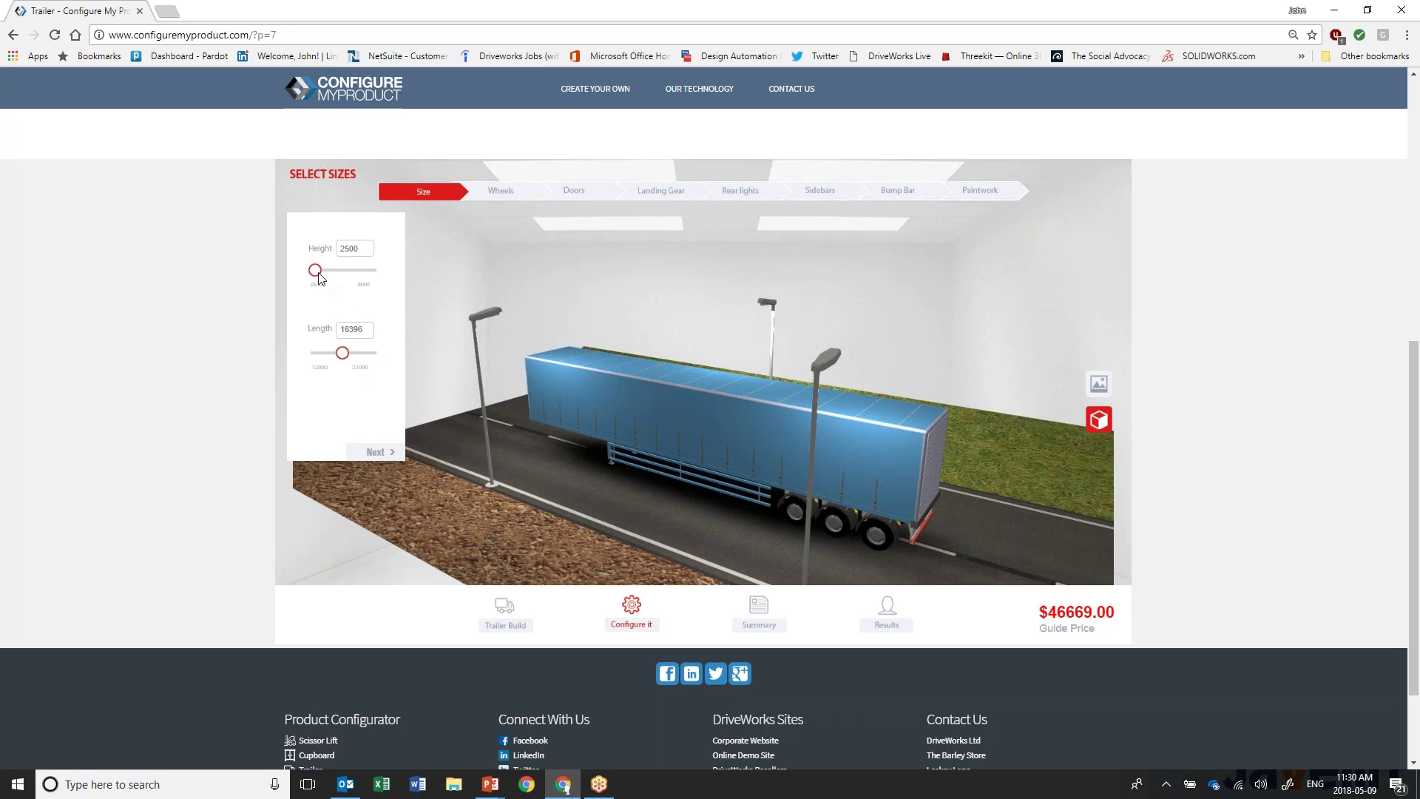
Raise the trailer height to 3556, inspect it in 3D, and begin increasing the length.
{"action": "left_click_drag", "start_coordinate": [316, 271], "coordinate": [354, 271]}
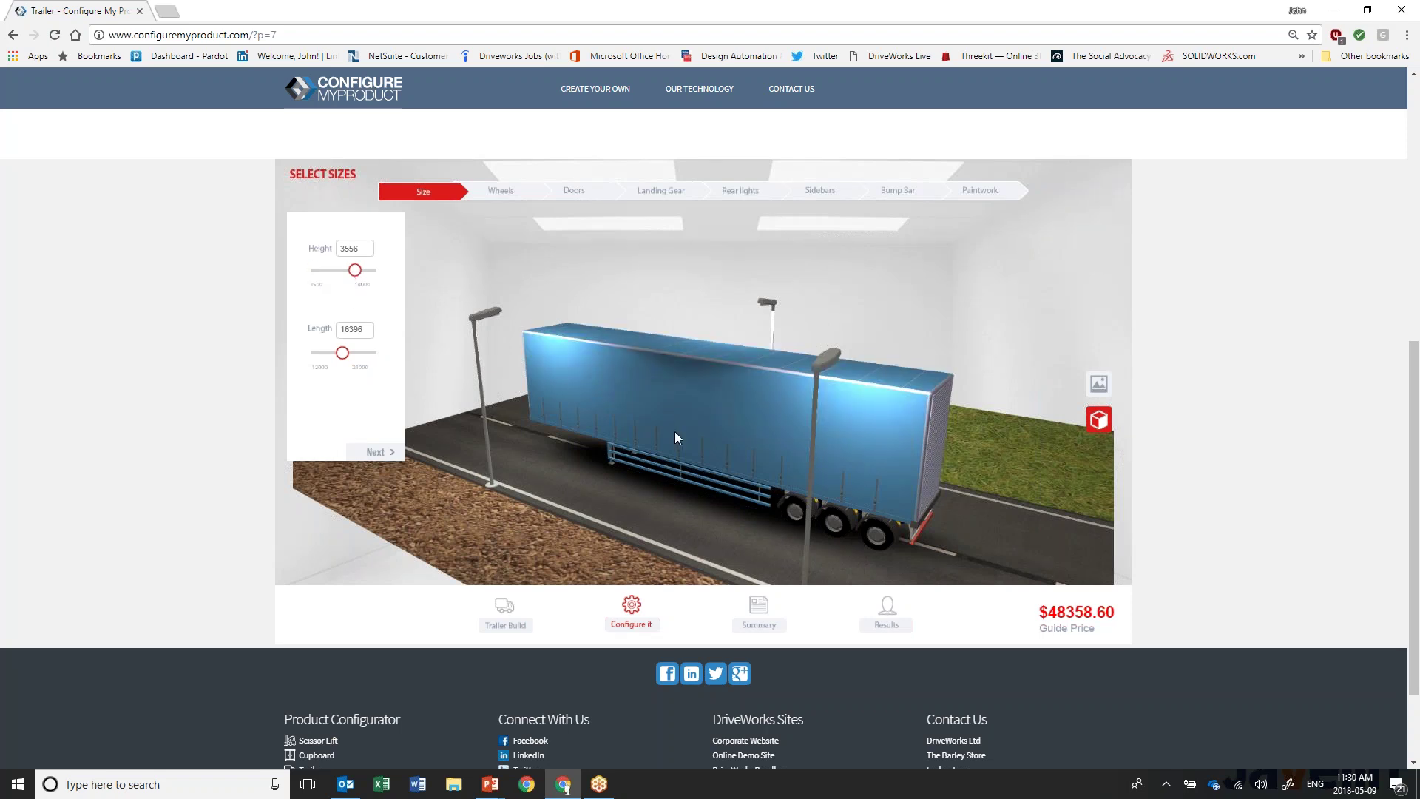
{"action": "mouse_move", "coordinate": [675, 431]}
{"action": "left_mouse_down"}
{"action": "mouse_move", "coordinate": [733, 458]}
{"action": "mouse_move", "coordinate": [732, 445]}
{"action": "left_mouse_up"}
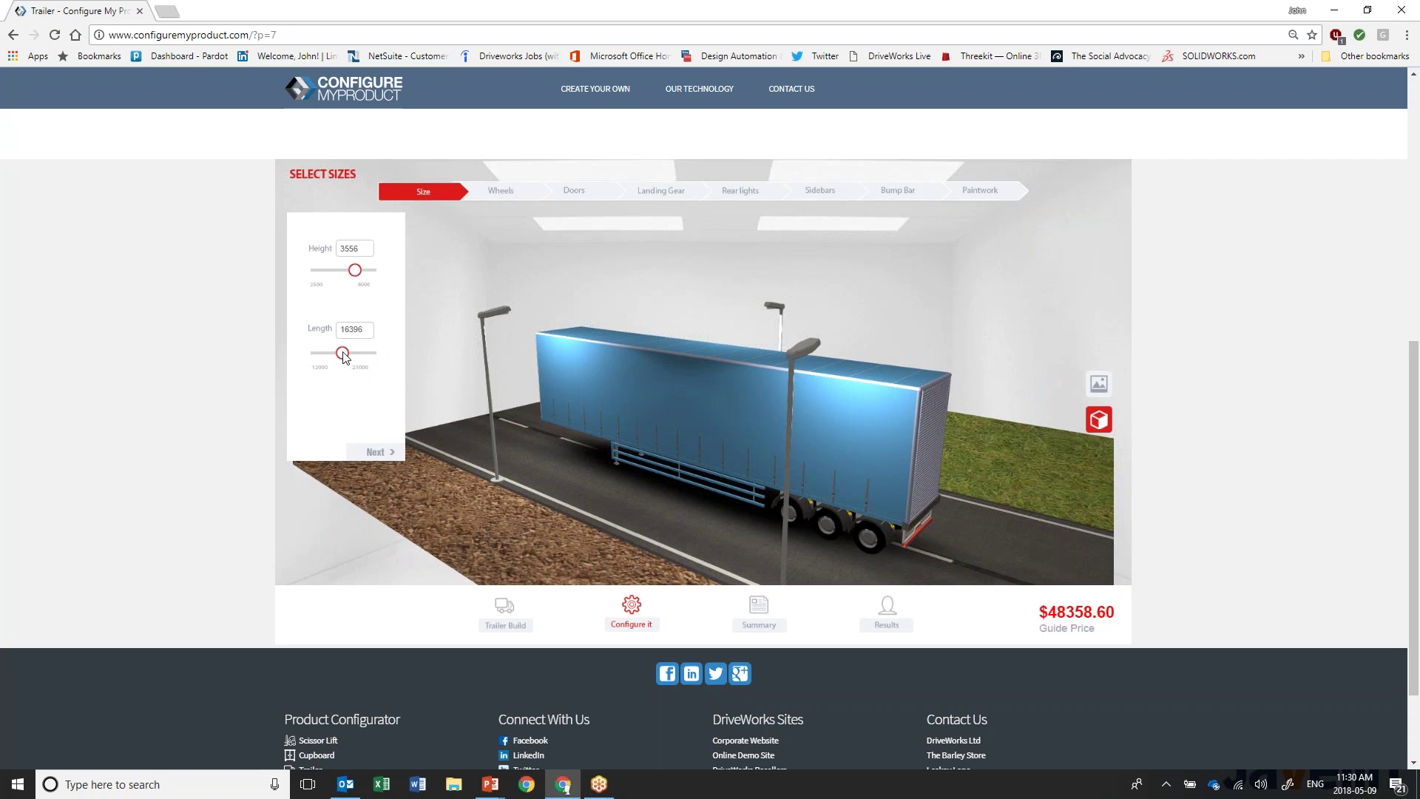
{"action": "left_click_drag", "start_coordinate": [343, 354], "coordinate": [363, 353]}
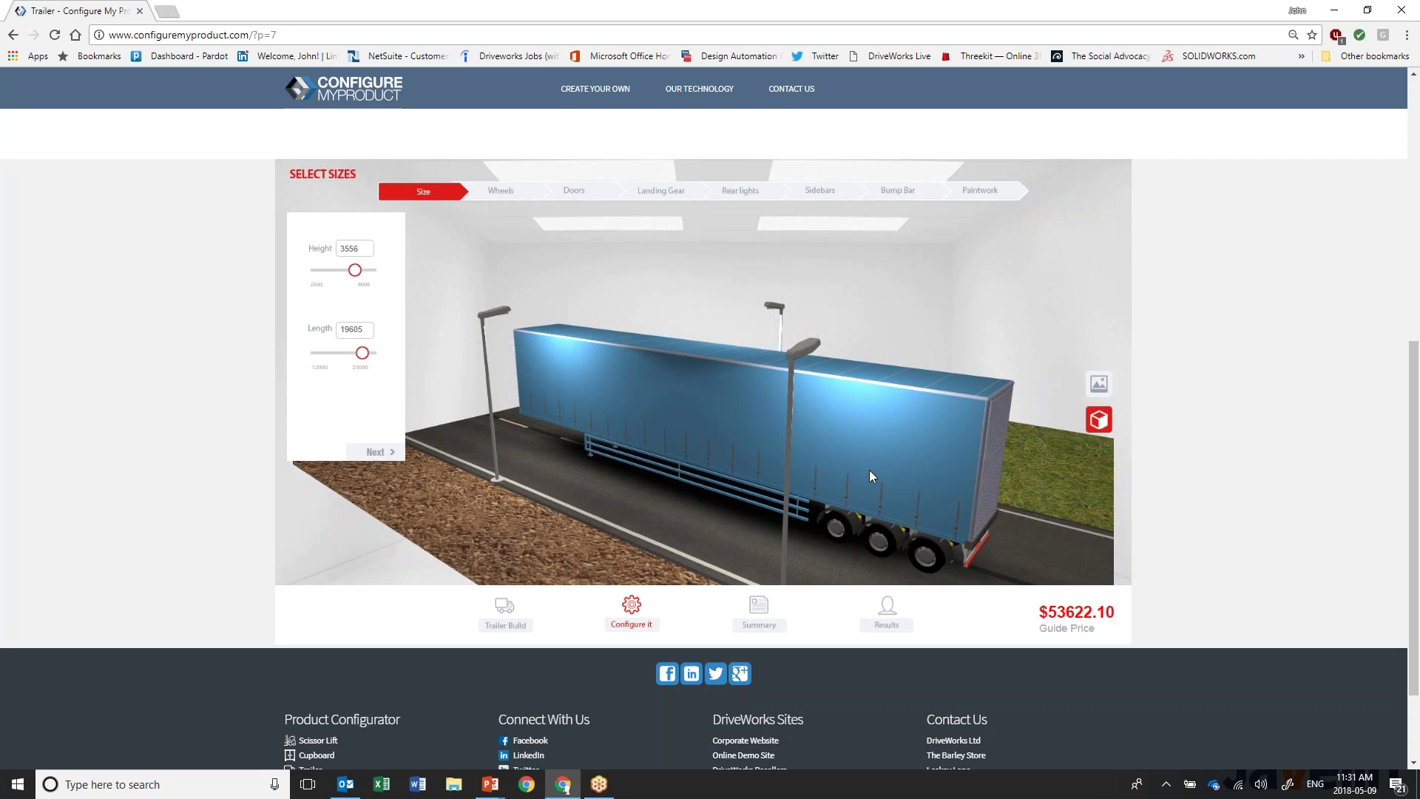
Orbit around the 19605-long trailer, settling on a slightly angled side view.
{"action": "left_click_drag", "start_coordinate": [868, 469], "coordinate": [777, 471]}
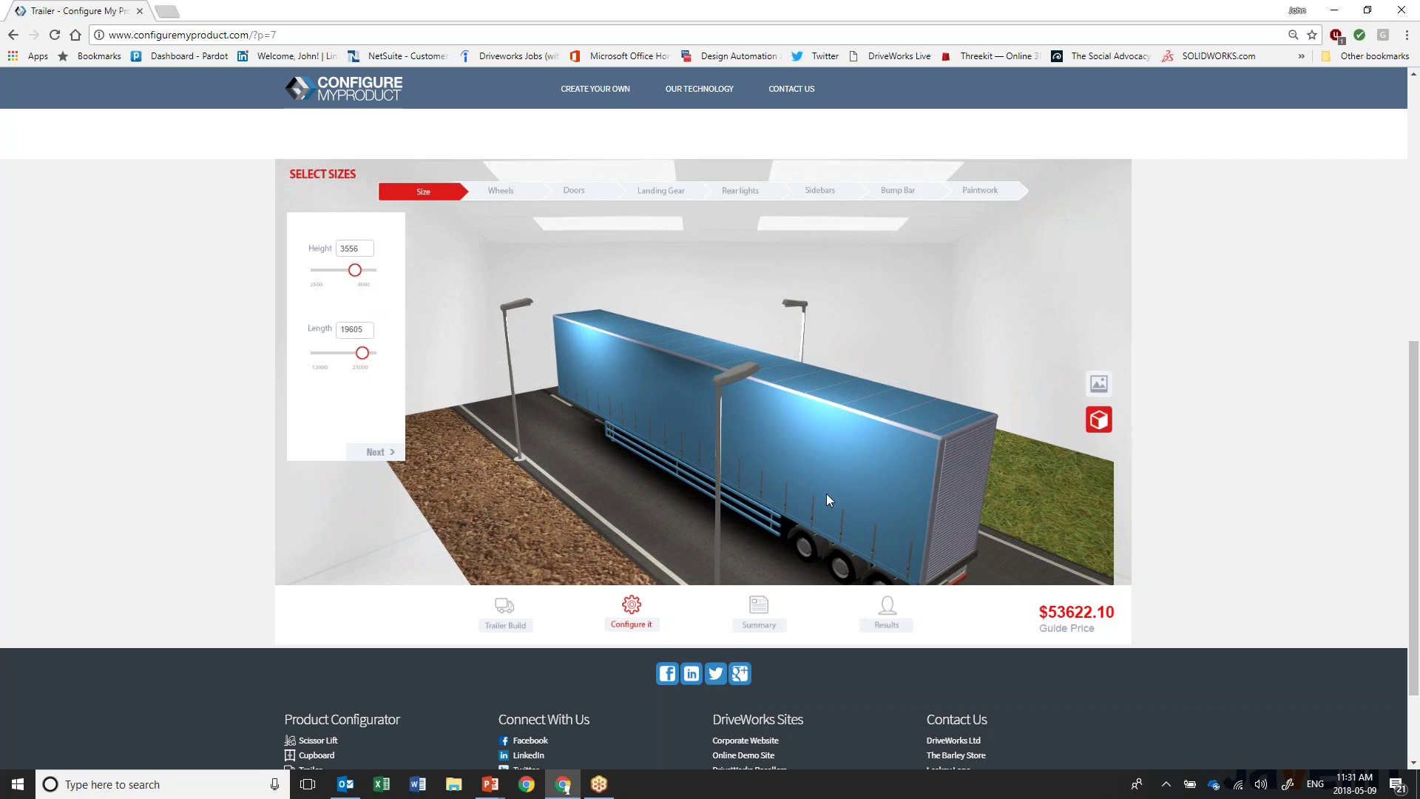
{"action": "left_click_drag", "start_coordinate": [826, 494], "coordinate": [877, 492]}
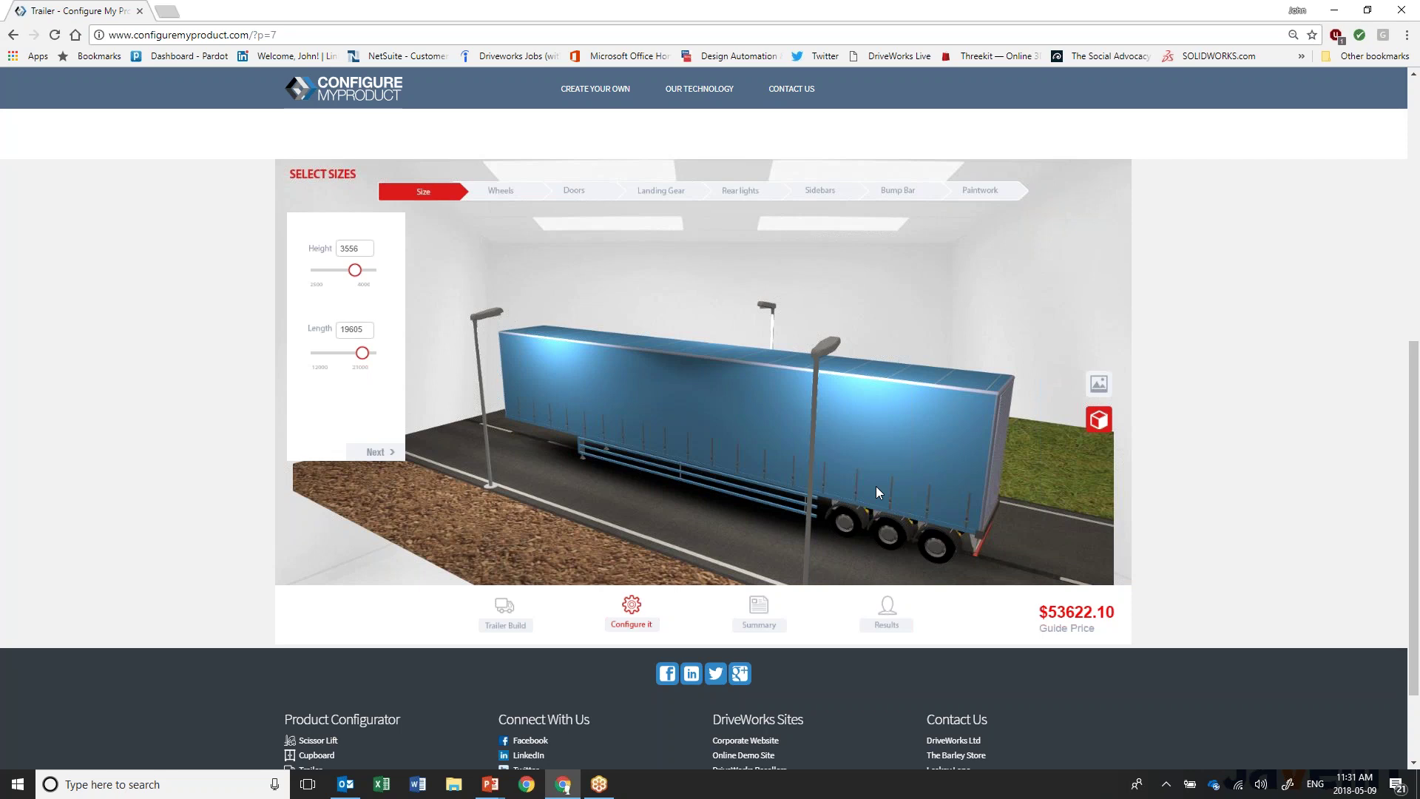
{"action": "mouse_move", "coordinate": [760, 472]}
{"action": "left_mouse_down"}
{"action": "mouse_move", "coordinate": [893, 457]}
{"action": "mouse_move", "coordinate": [804, 477]}
{"action": "mouse_move", "coordinate": [673, 452]}
{"action": "mouse_move", "coordinate": [609, 482]}
{"action": "left_mouse_up"}
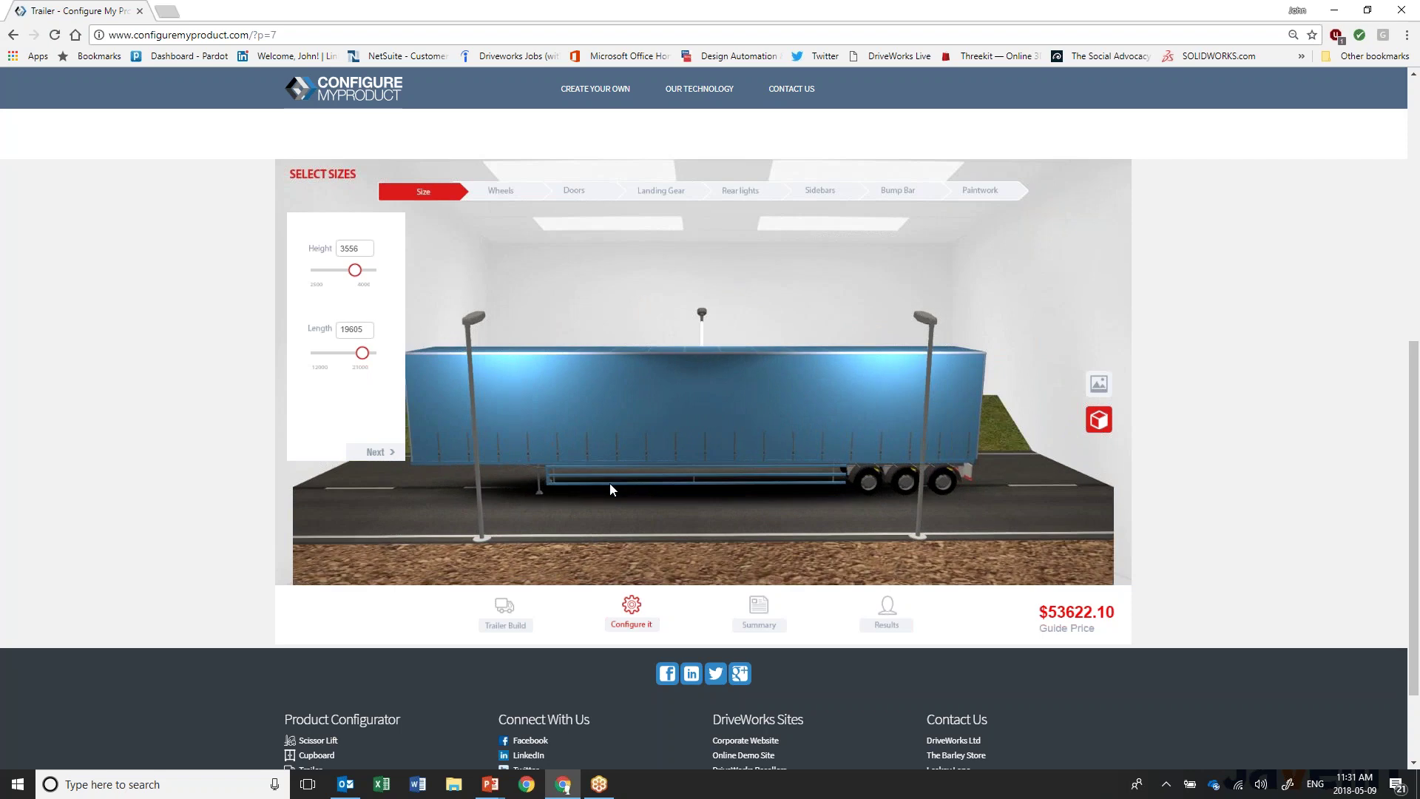
{"action": "left_click_drag", "start_coordinate": [811, 499], "coordinate": [802, 489]}
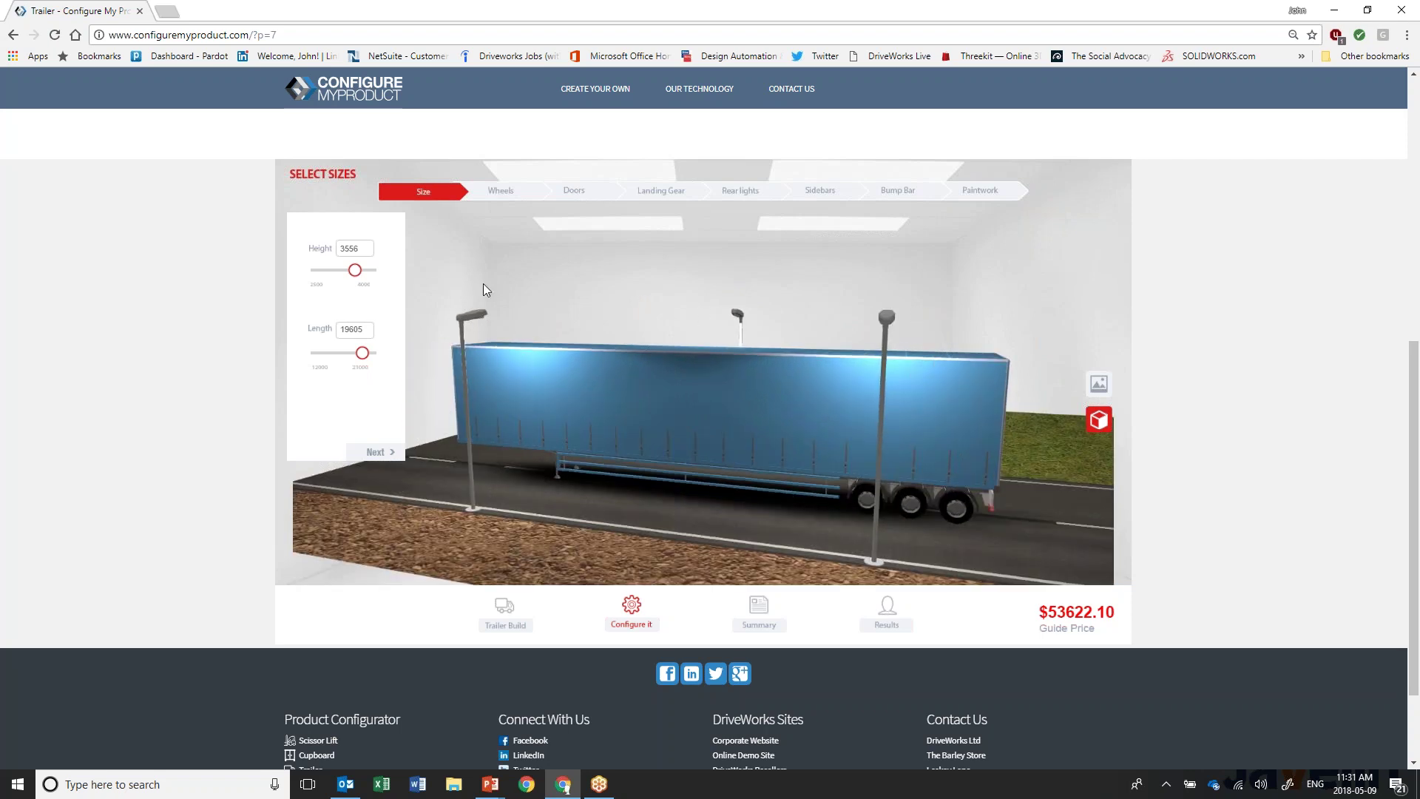
Choose Steel wheels and Hinged Doors, bringing the guide price to $52,722.10.
{"action": "left_click", "coordinate": [508, 191]}
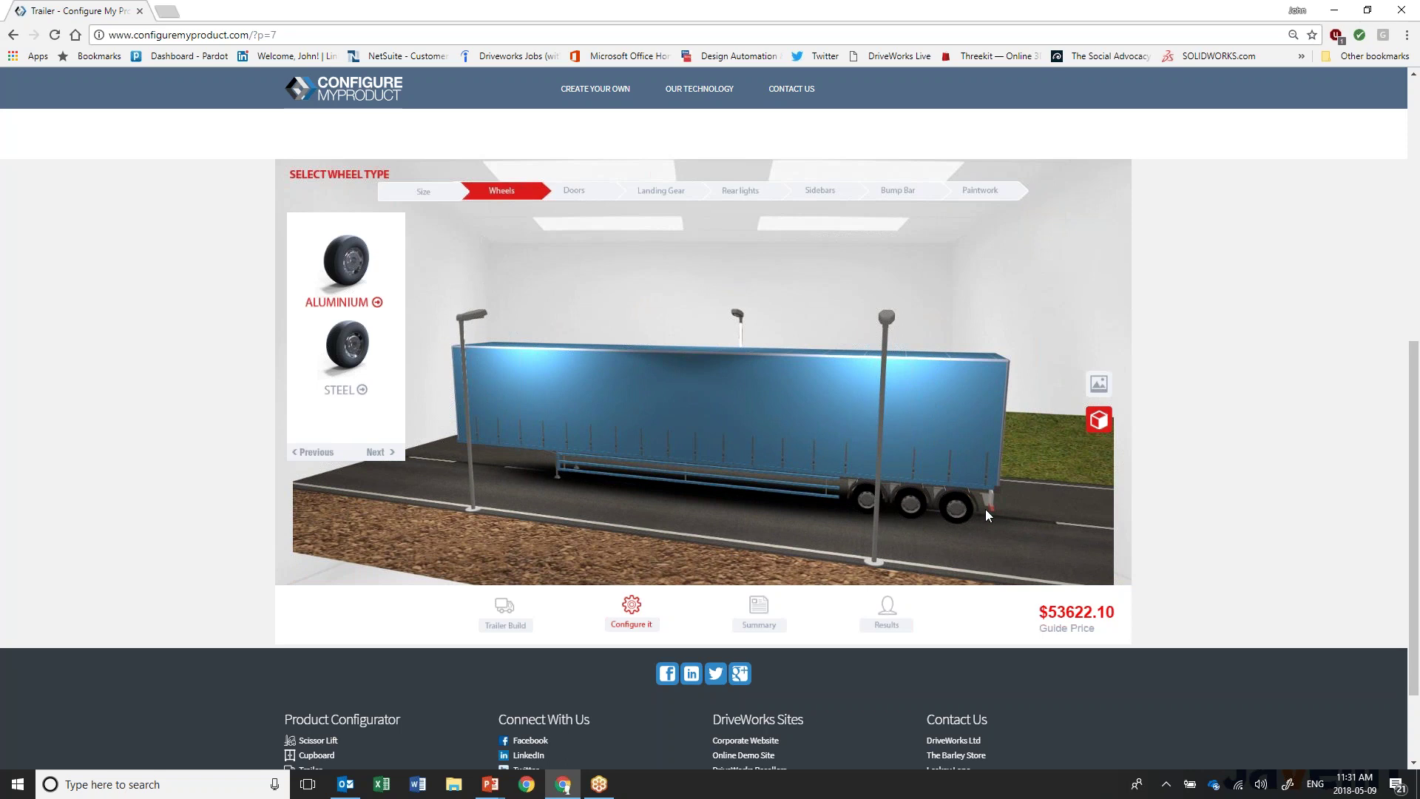
{"action": "scroll", "coordinate": [1042, 500], "scroll_direction": "up", "scroll_amount": 3}
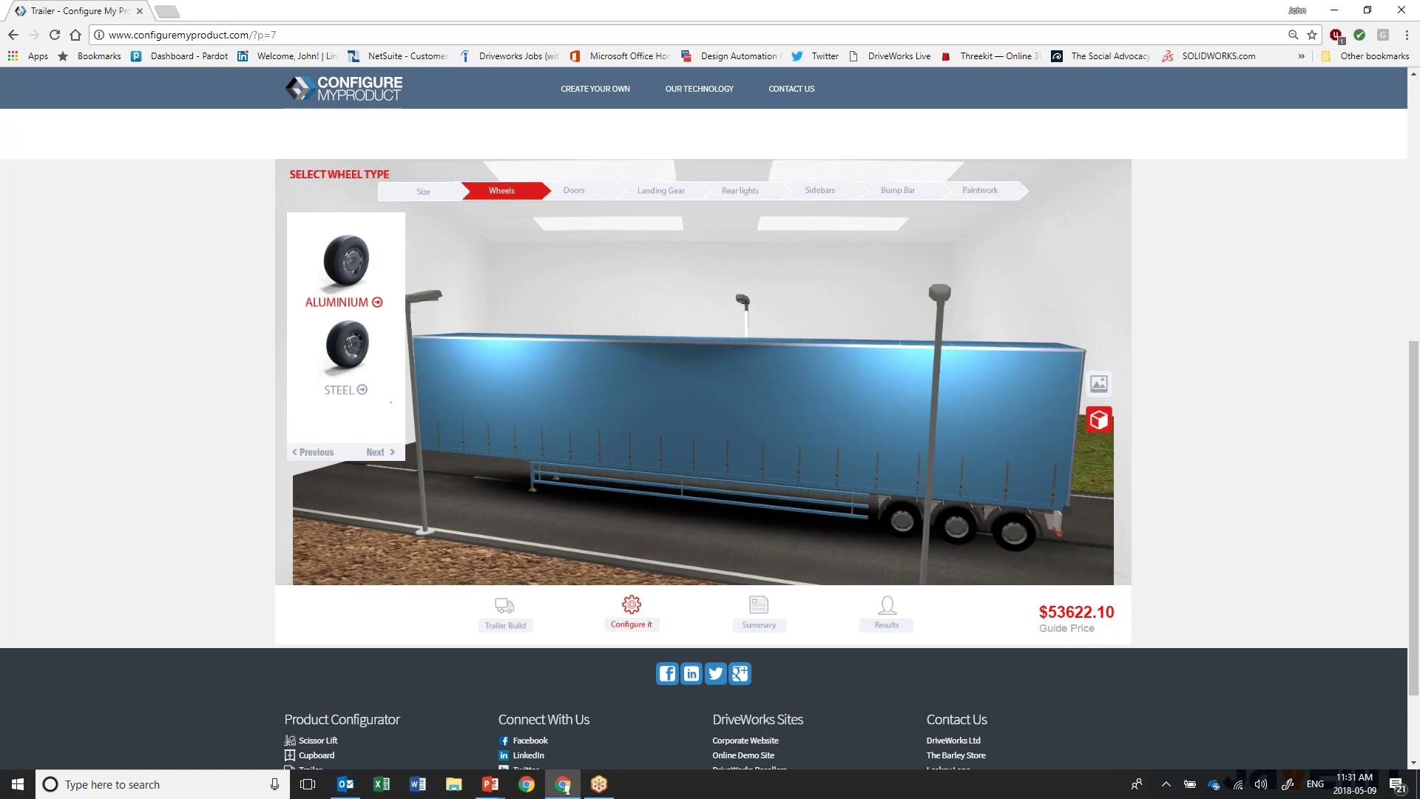
{"action": "left_click", "coordinate": [347, 349]}
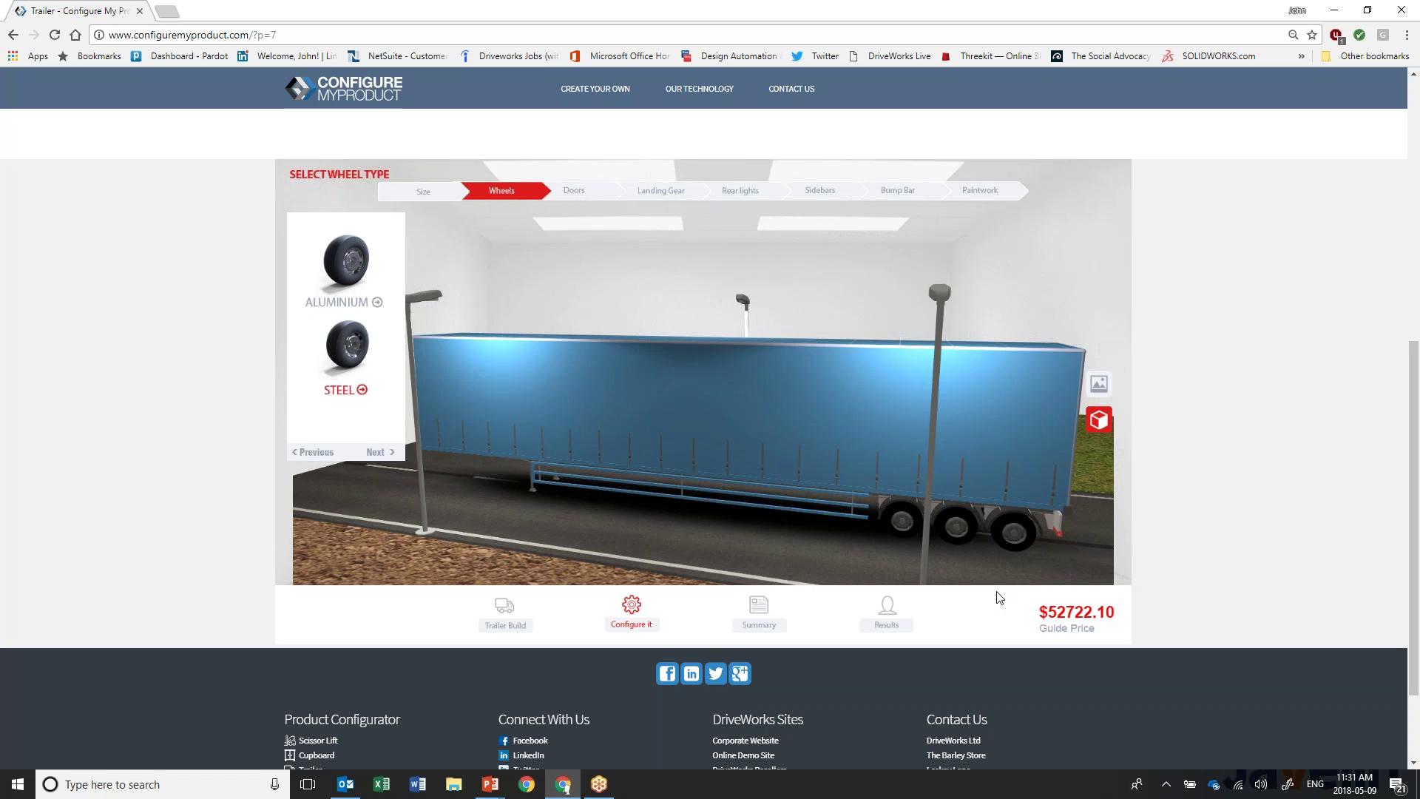
{"action": "left_click", "coordinate": [574, 191]}
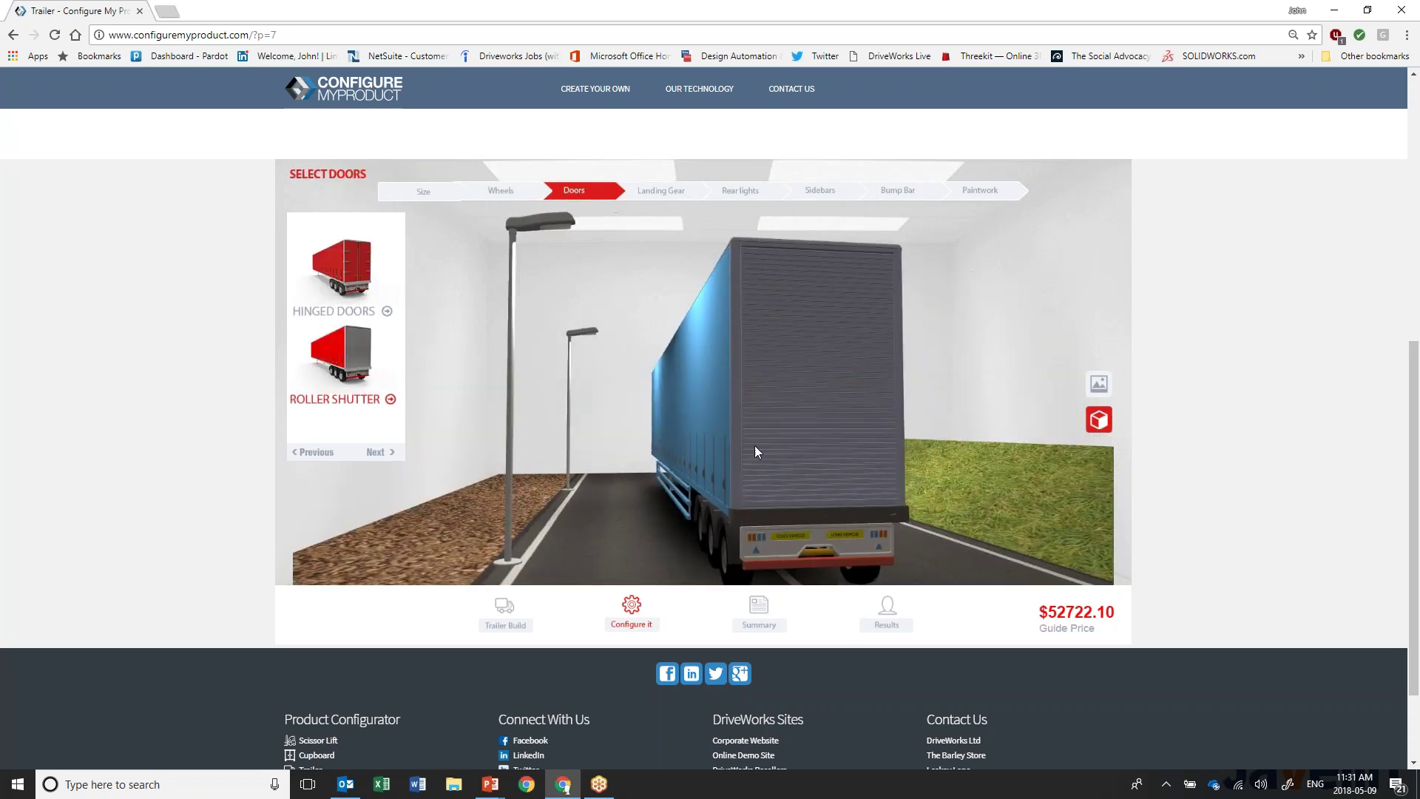
{"action": "left_click", "coordinate": [353, 274]}
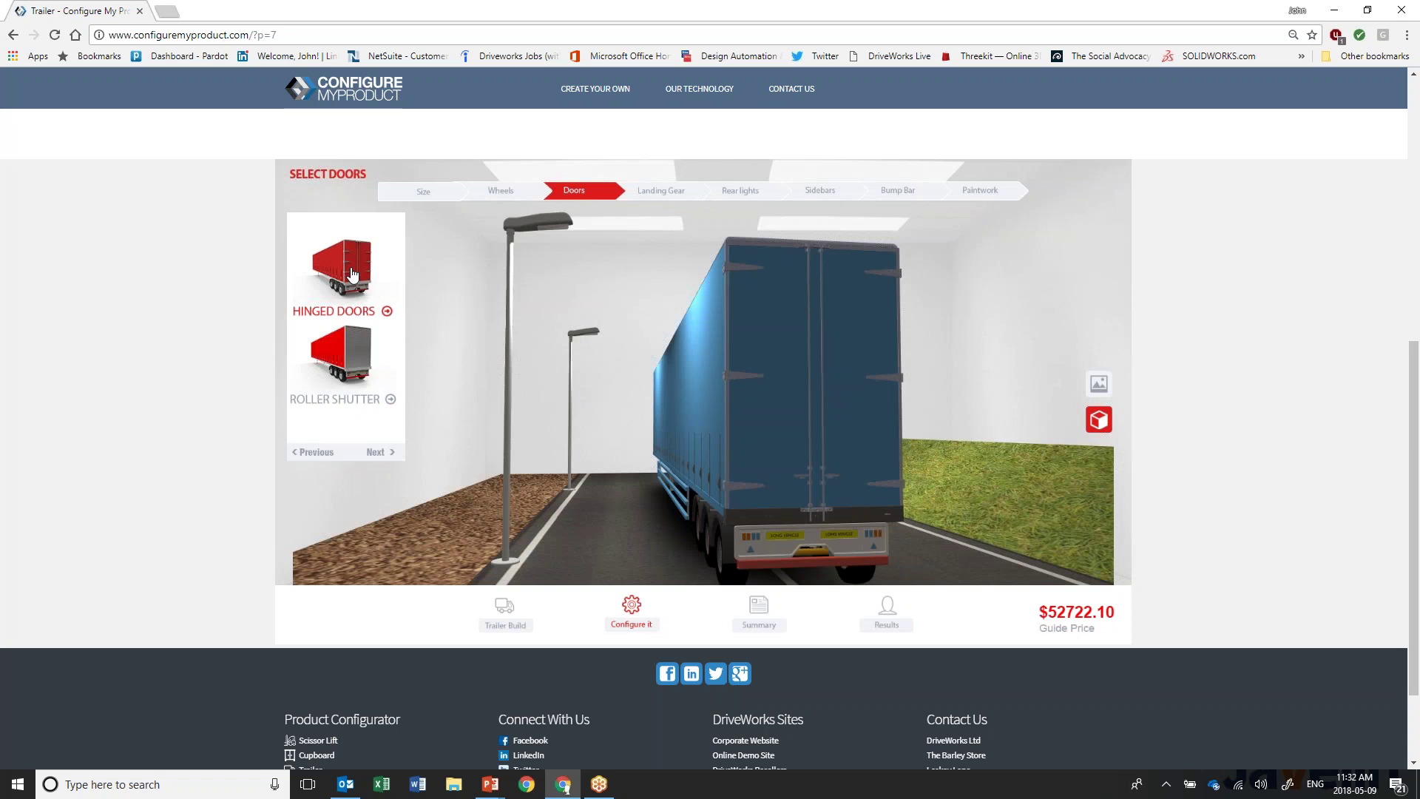
{"action": "left_click", "coordinate": [423, 191]}
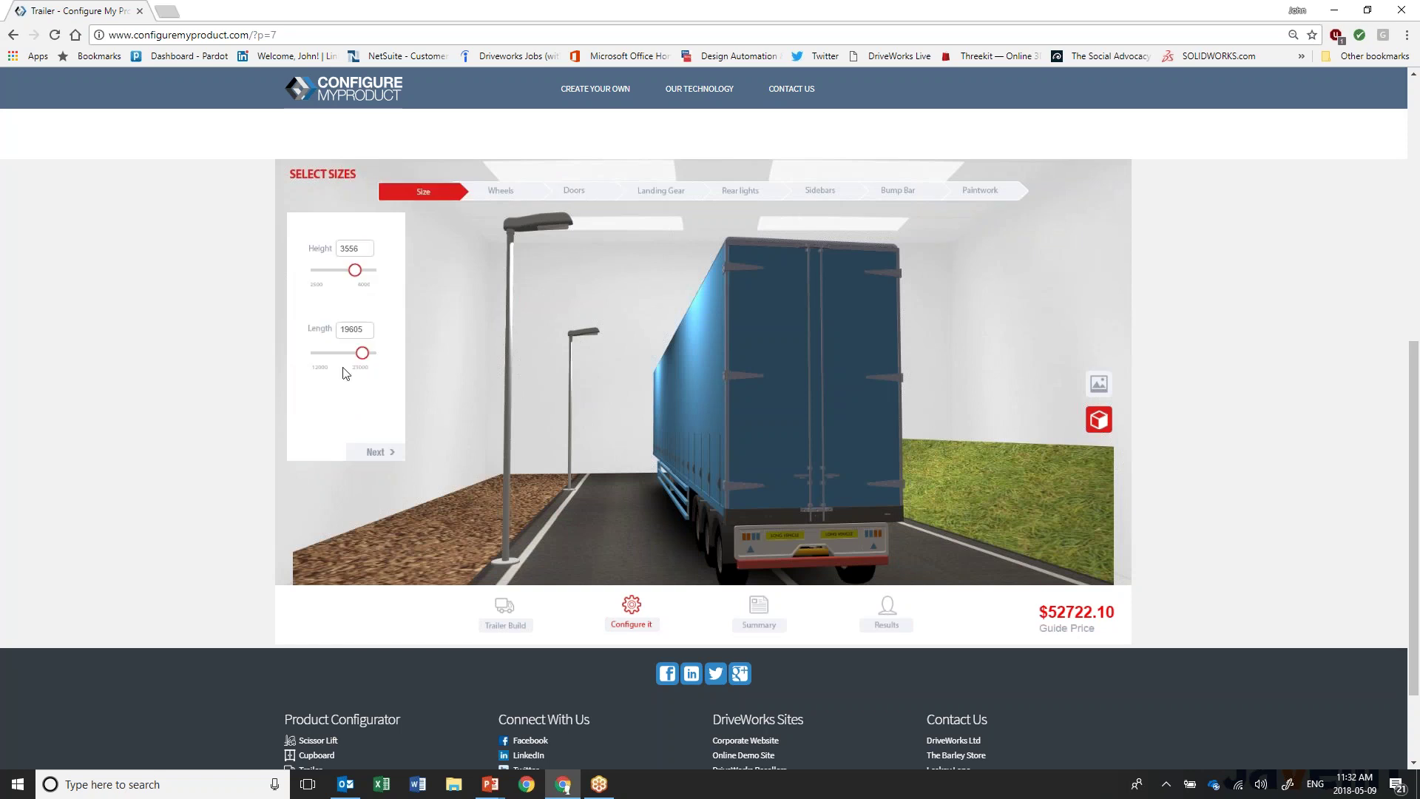
Set height 3017 and Rocker Foot landing gear, then review the $51,909.70 summary.
{"action": "left_click_drag", "start_coordinate": [355, 272], "coordinate": [333, 273]}
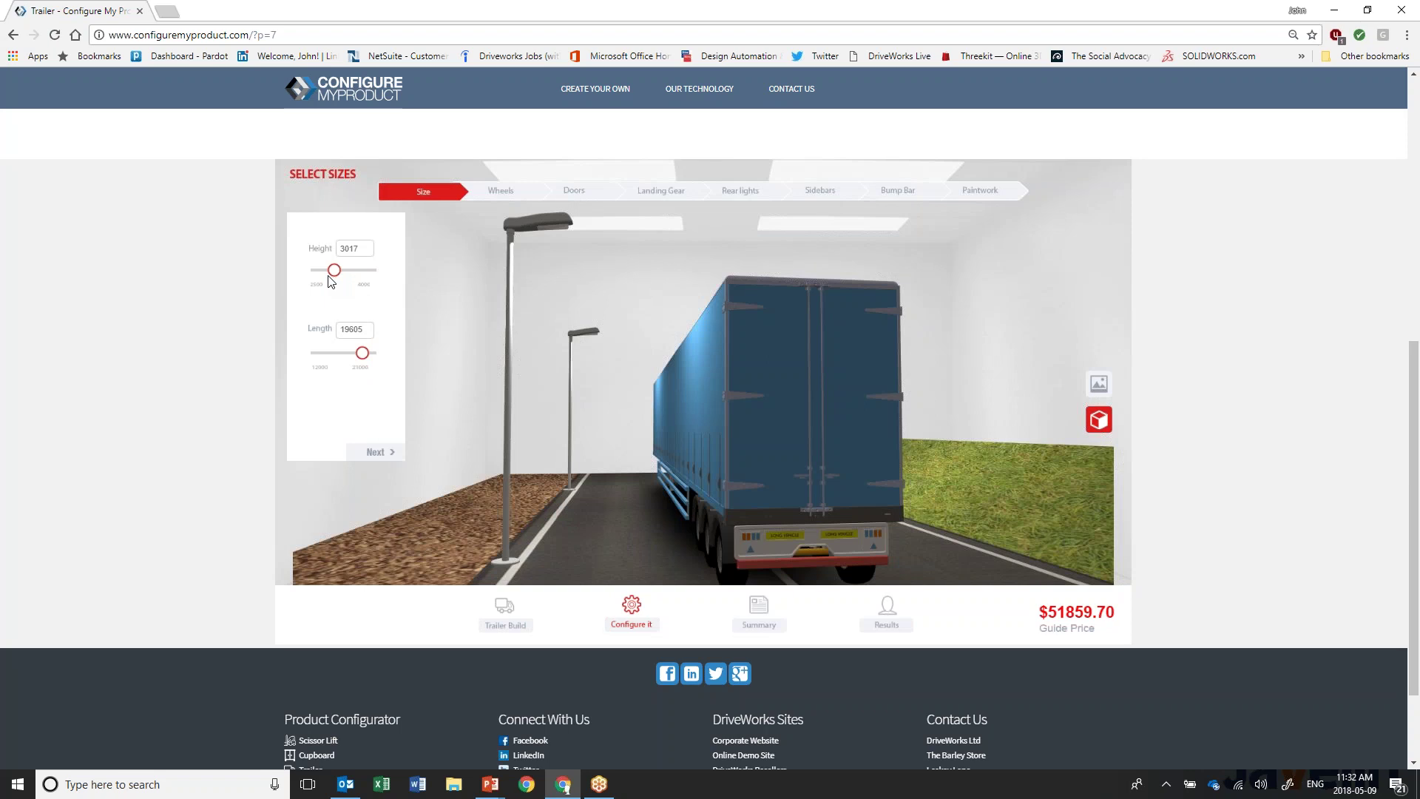
{"action": "left_click", "coordinate": [670, 196]}
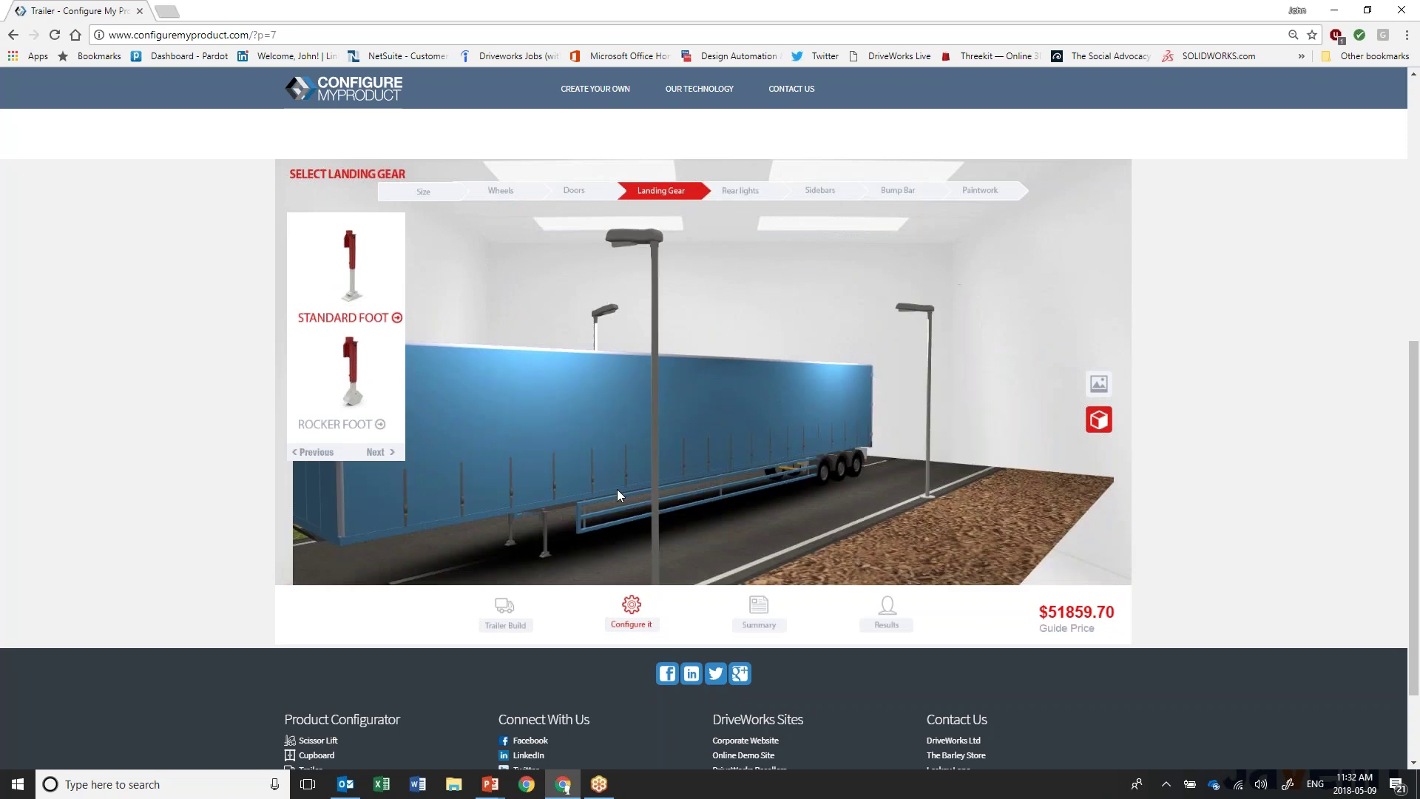
{"action": "left_click", "coordinate": [356, 377]}
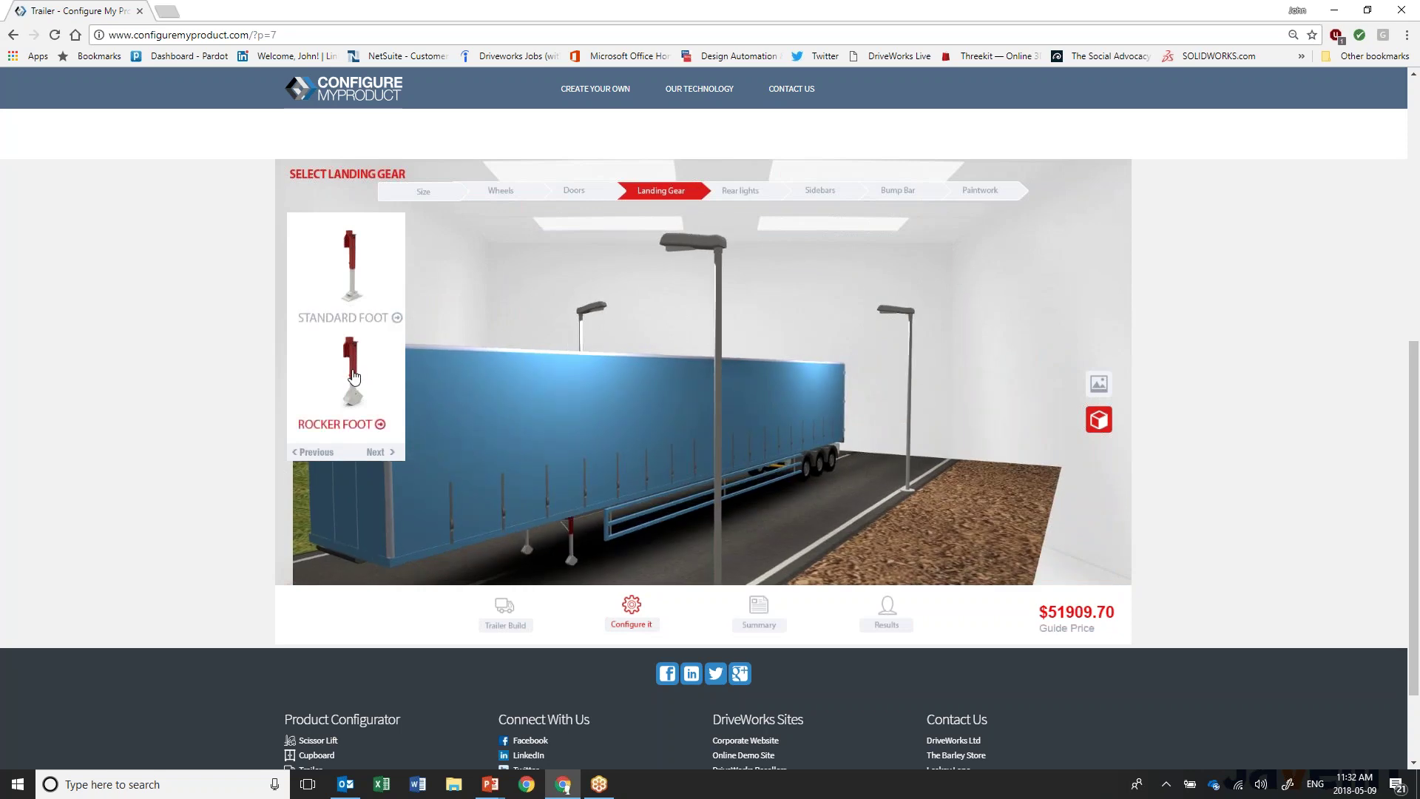
{"action": "mouse_move", "coordinate": [658, 434]}
{"action": "left_mouse_down"}
{"action": "mouse_move", "coordinate": [556, 417]}
{"action": "mouse_move", "coordinate": [793, 452]}
{"action": "mouse_move", "coordinate": [740, 477]}
{"action": "mouse_move", "coordinate": [699, 468]}
{"action": "left_mouse_up"}
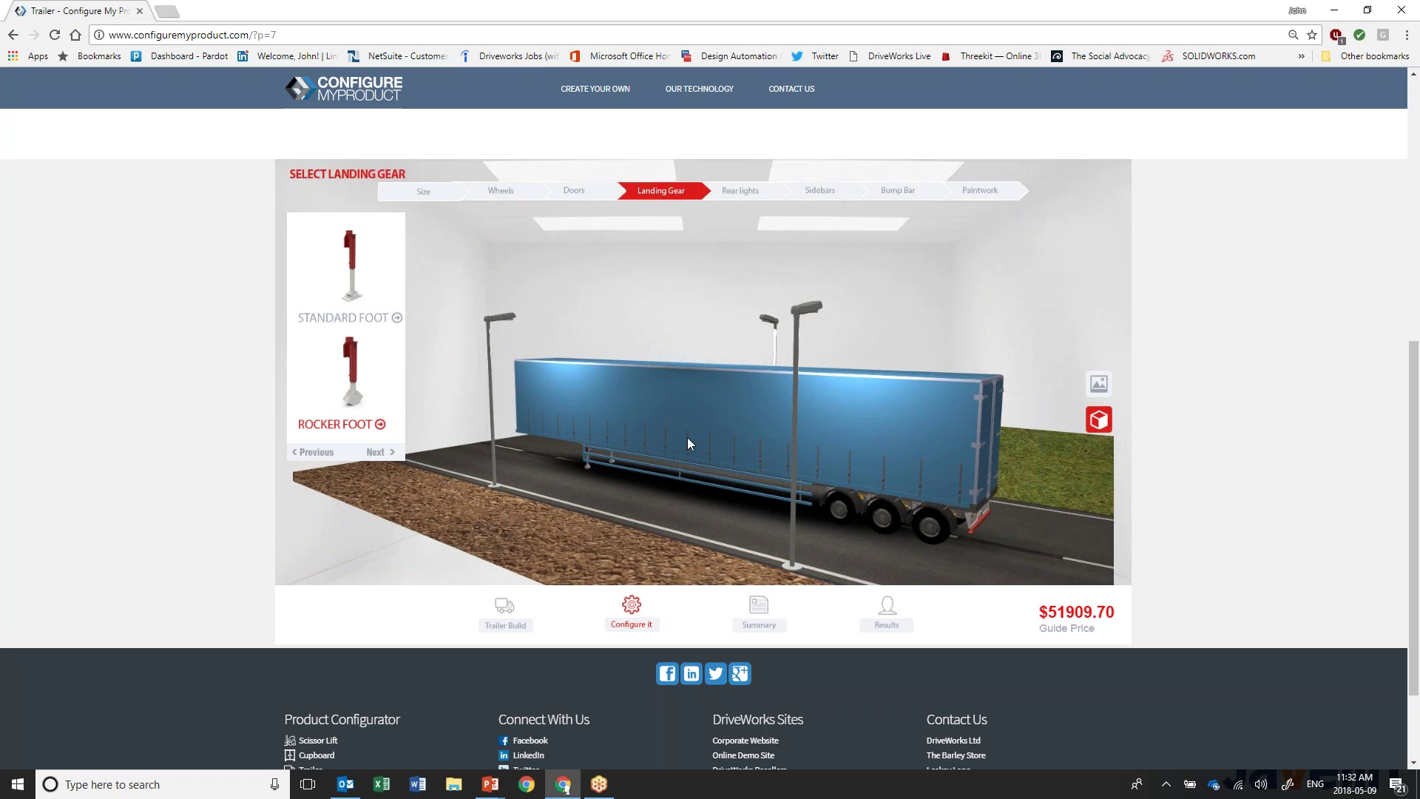
{"action": "left_click", "coordinate": [761, 610]}
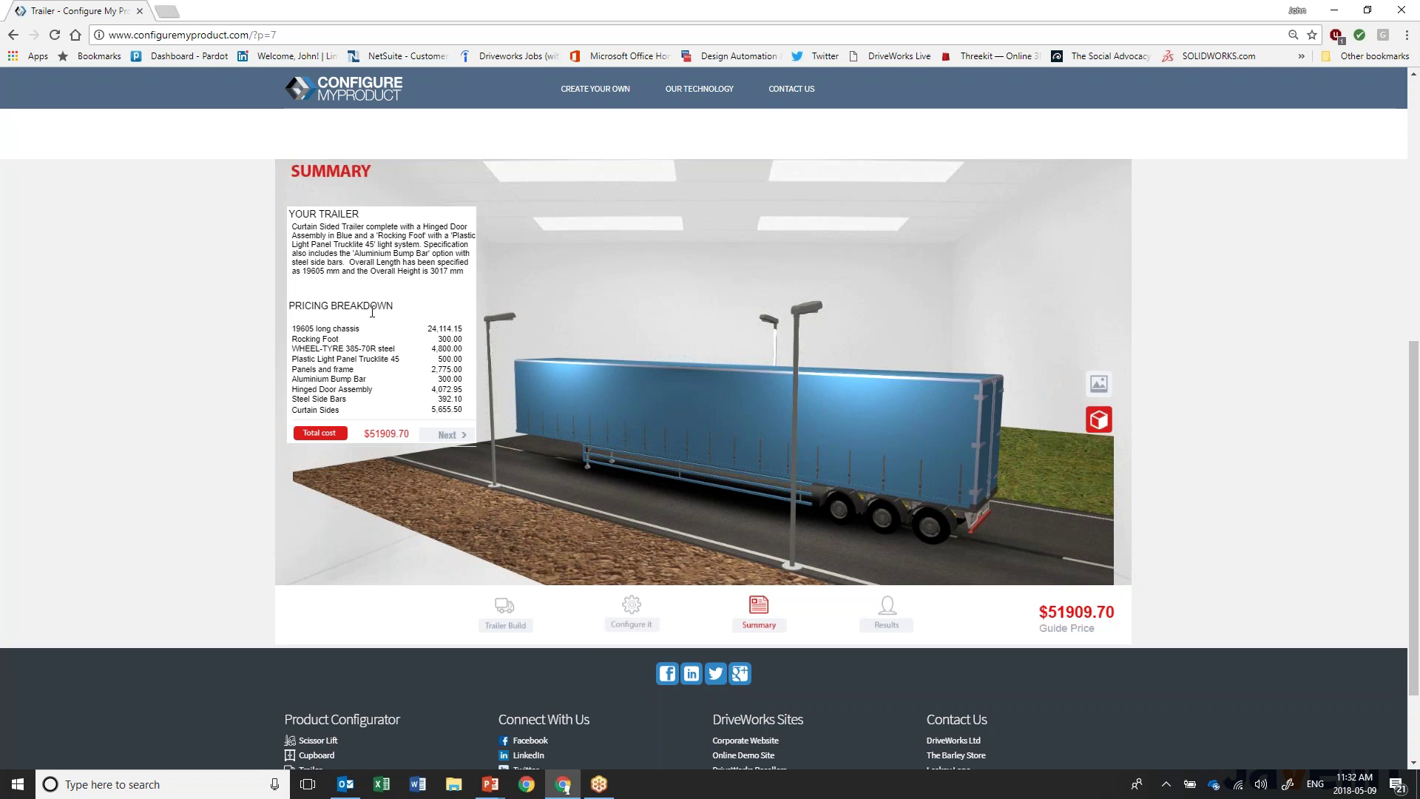
Advance to the Results stage with customer details for project ALL-D-70480.
{"action": "left_click", "coordinate": [449, 434]}
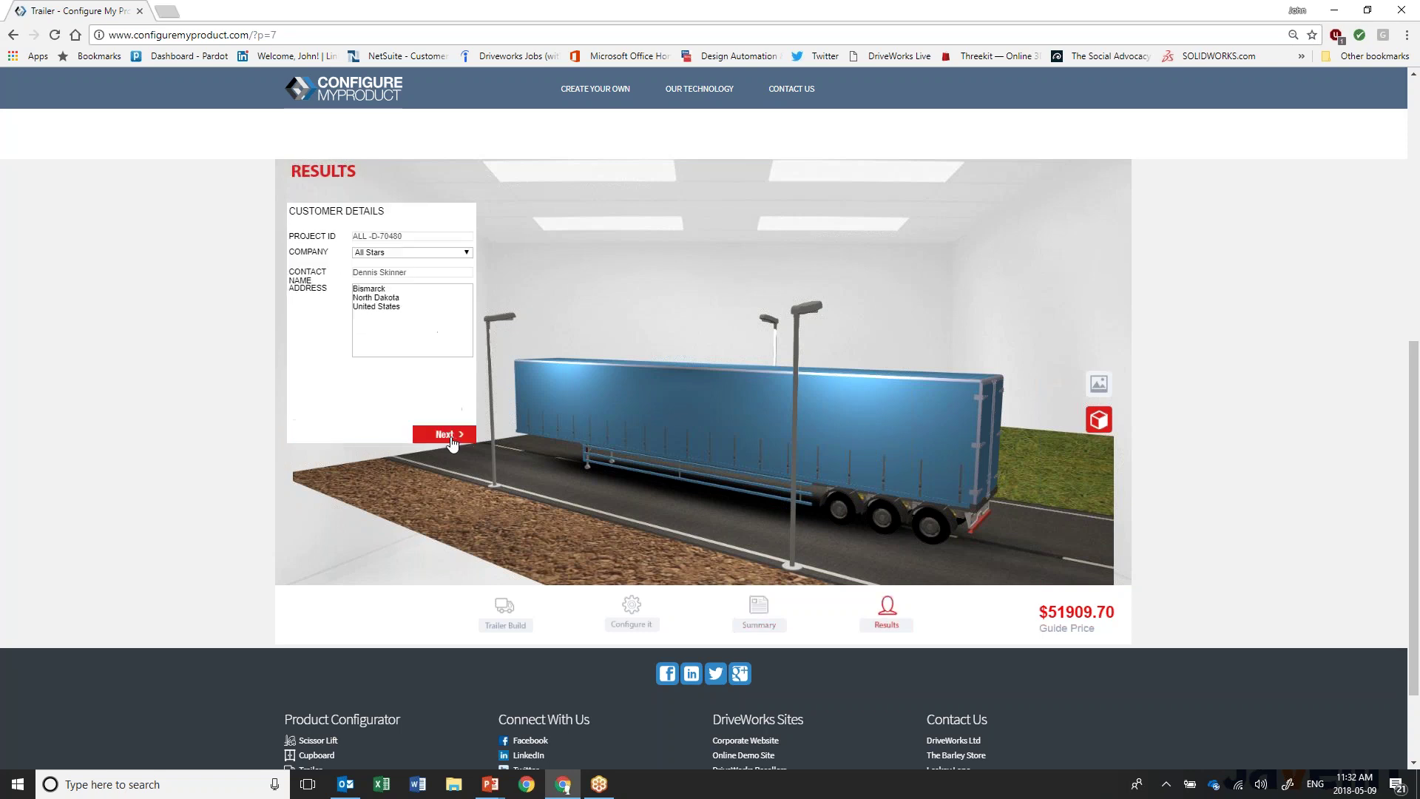
{"action": "left_click", "coordinate": [444, 434]}
Select Mystery Stars as the customer company and continue to Your Documents.
{"action": "left_click", "coordinate": [466, 253]}
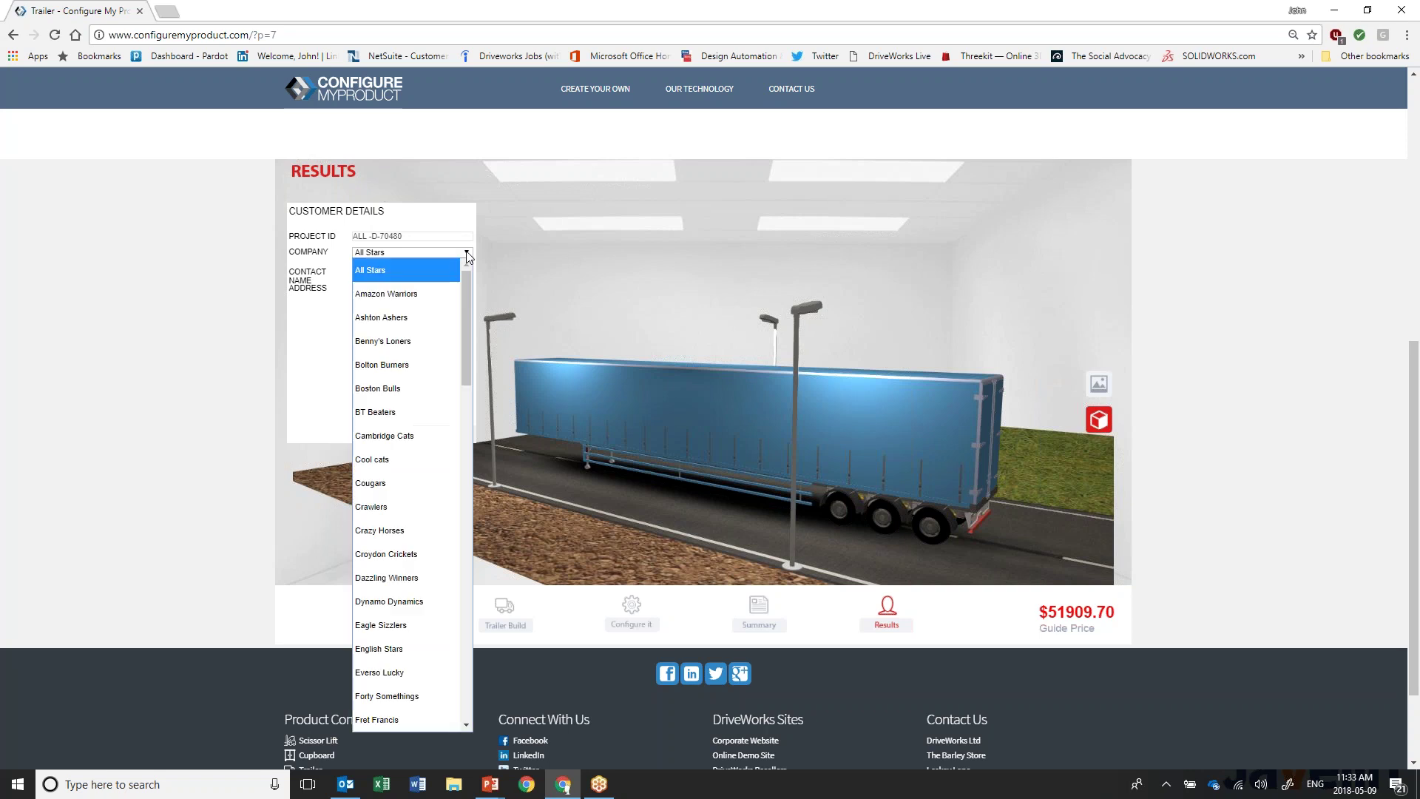
{"action": "scroll", "coordinate": [402, 395], "scroll_direction": "down", "scroll_amount": 4}
{"action": "scroll", "coordinate": [403, 395], "scroll_direction": "down", "scroll_amount": 4}
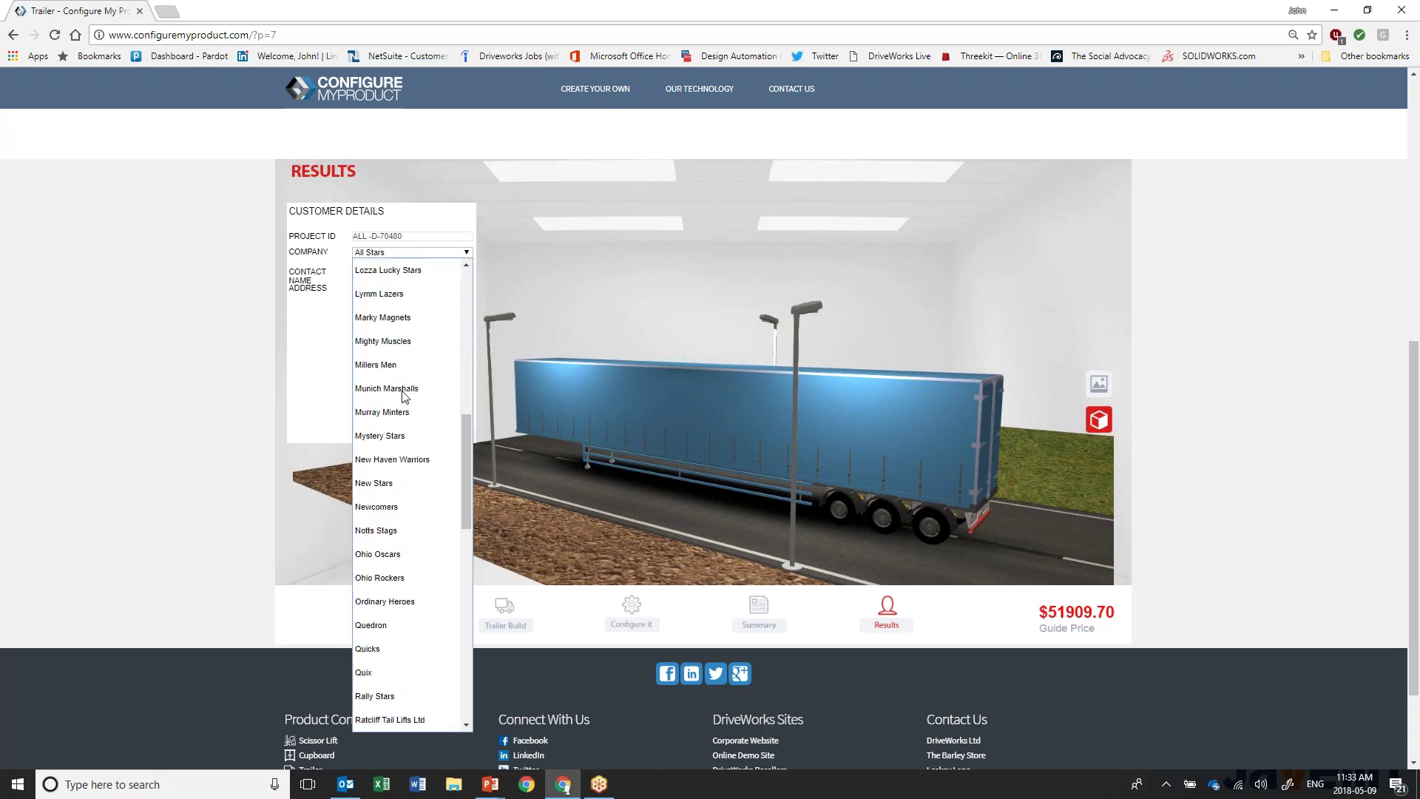
{"action": "left_click", "coordinate": [384, 436]}
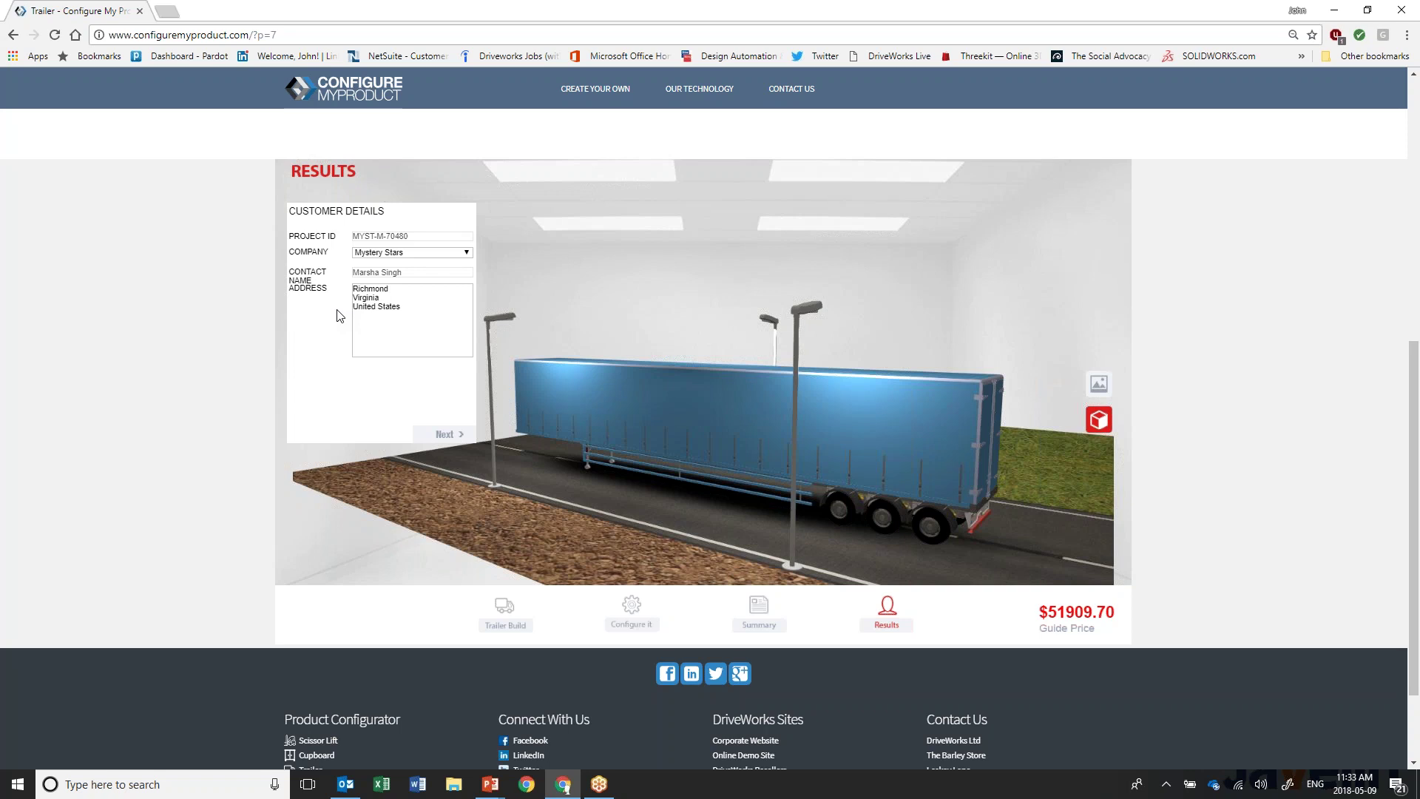
{"action": "left_click", "coordinate": [444, 433]}
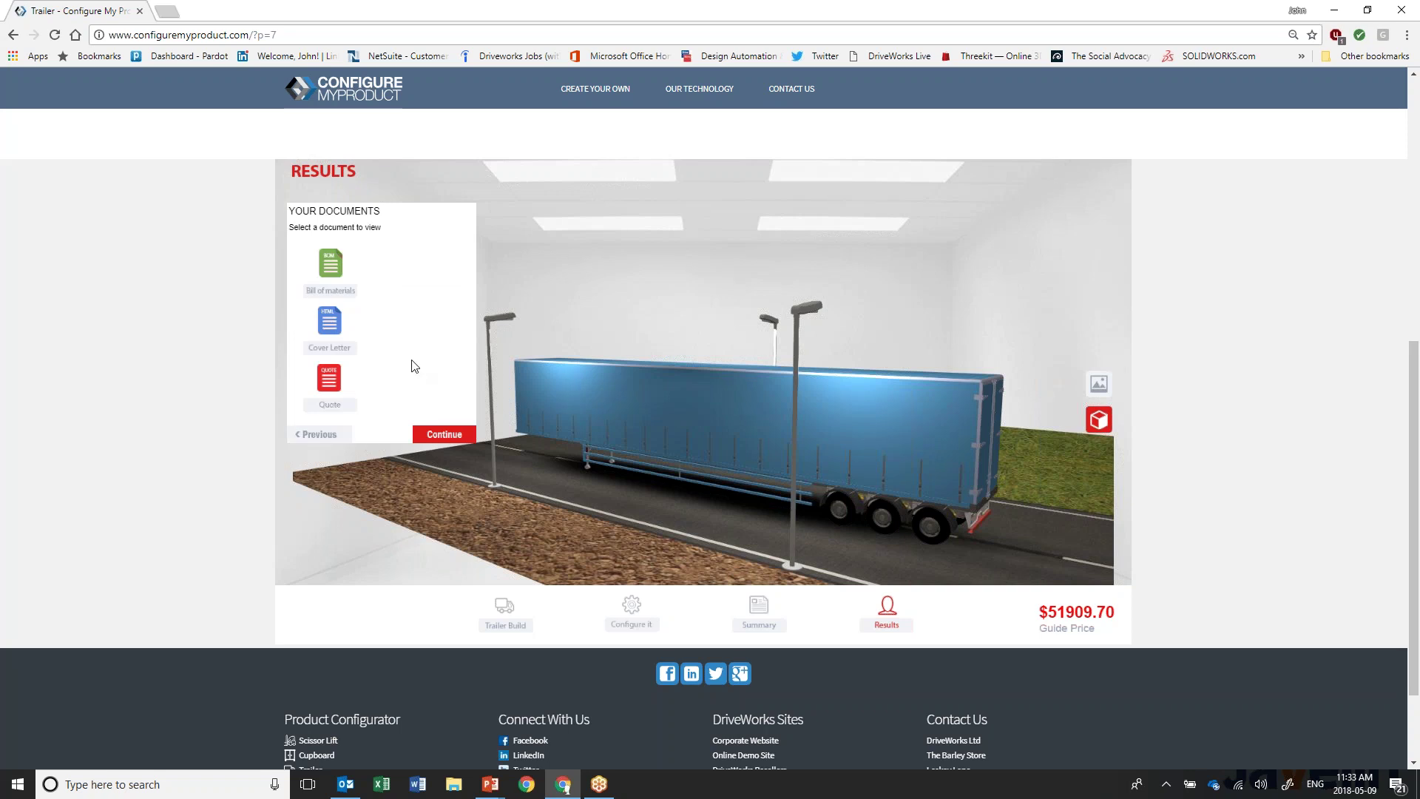
{"action": "left_click", "coordinate": [327, 383]}
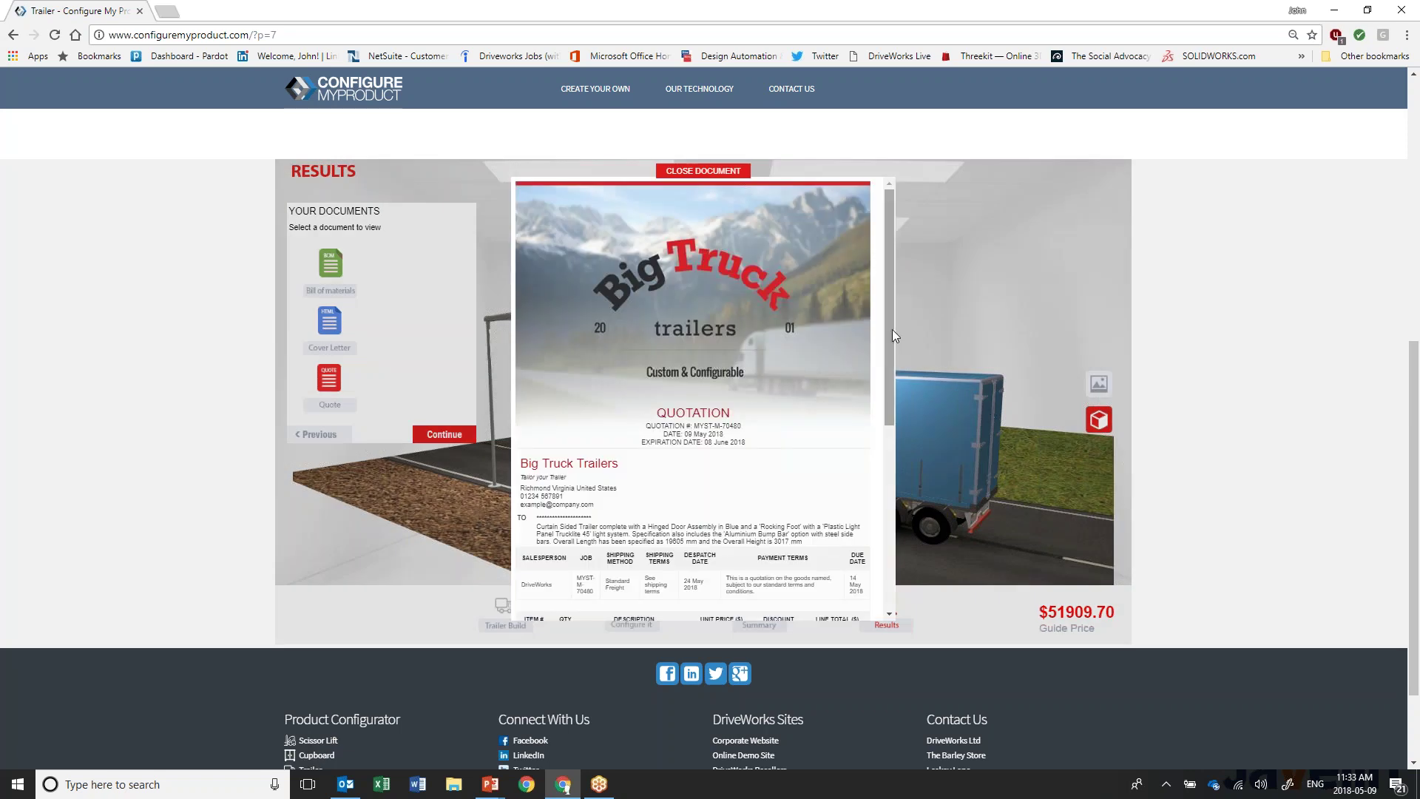
{"action": "mouse_move", "coordinate": [892, 329]}
{"action": "left_mouse_down"}
{"action": "mouse_move", "coordinate": [897, 497]}
{"action": "mouse_move", "coordinate": [902, 377]}
{"action": "left_mouse_up"}
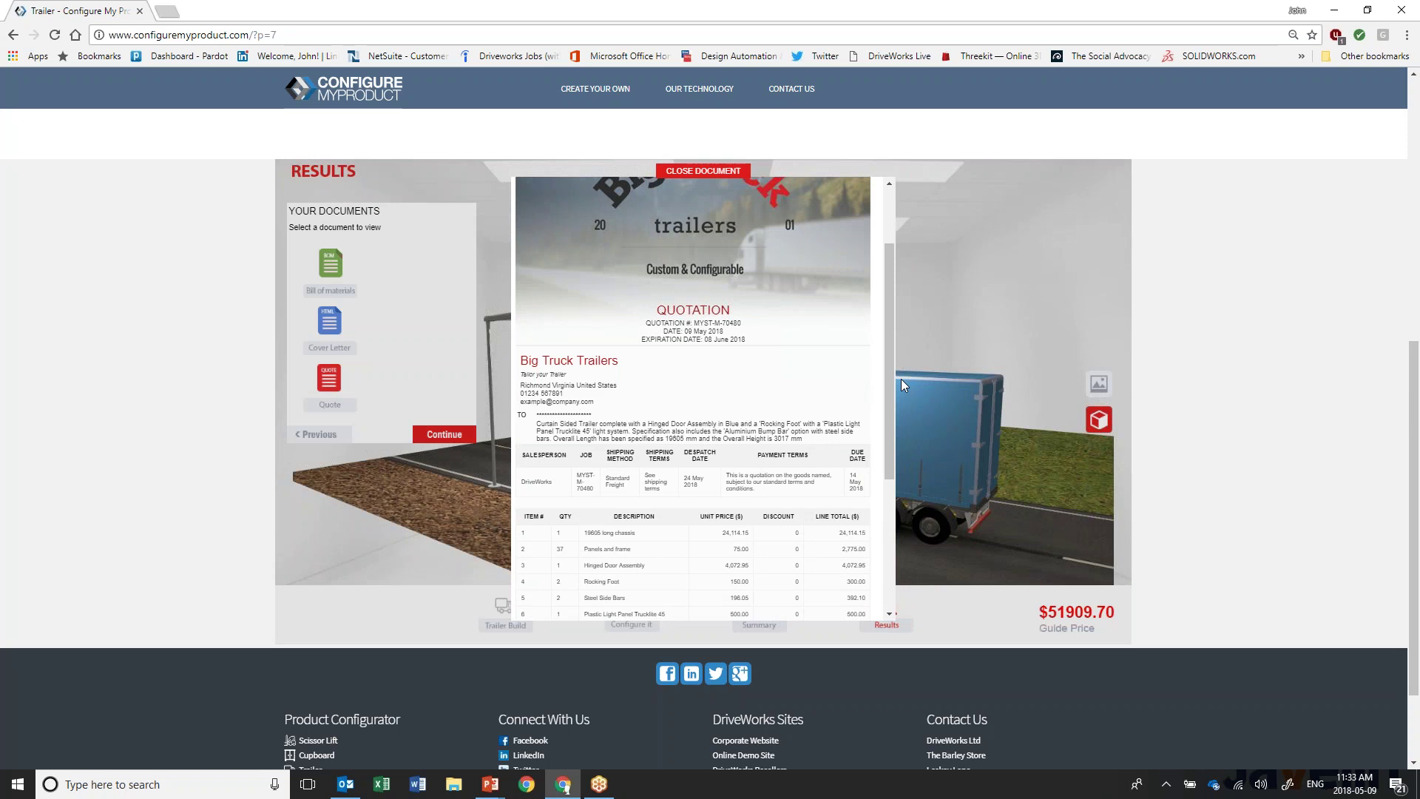
{"action": "mouse_move", "coordinate": [894, 383]}
{"action": "left_mouse_down"}
{"action": "mouse_move", "coordinate": [894, 494]}
{"action": "mouse_move", "coordinate": [894, 386]}
{"action": "left_mouse_up"}
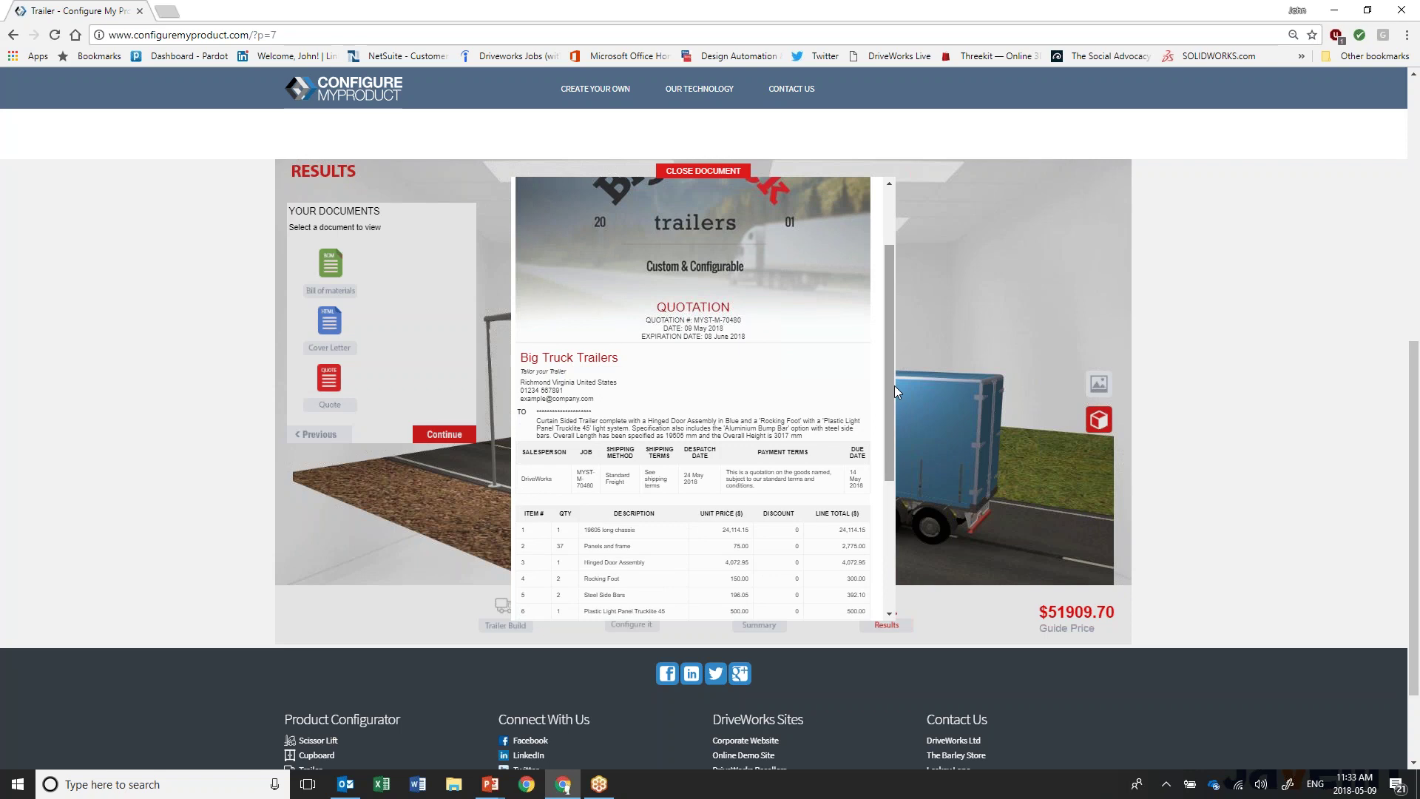
{"action": "left_click", "coordinate": [722, 174]}
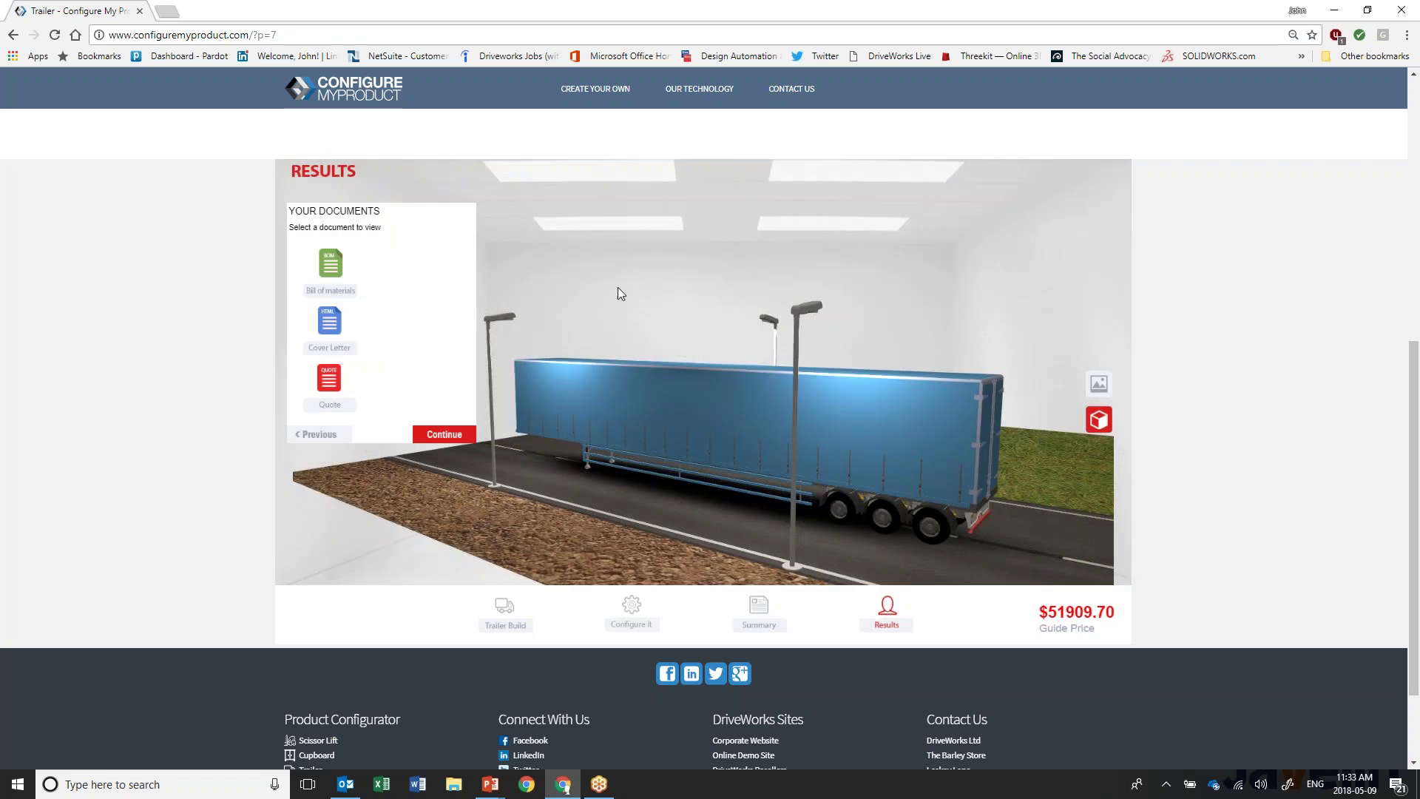
{"action": "left_click", "coordinate": [330, 267]}
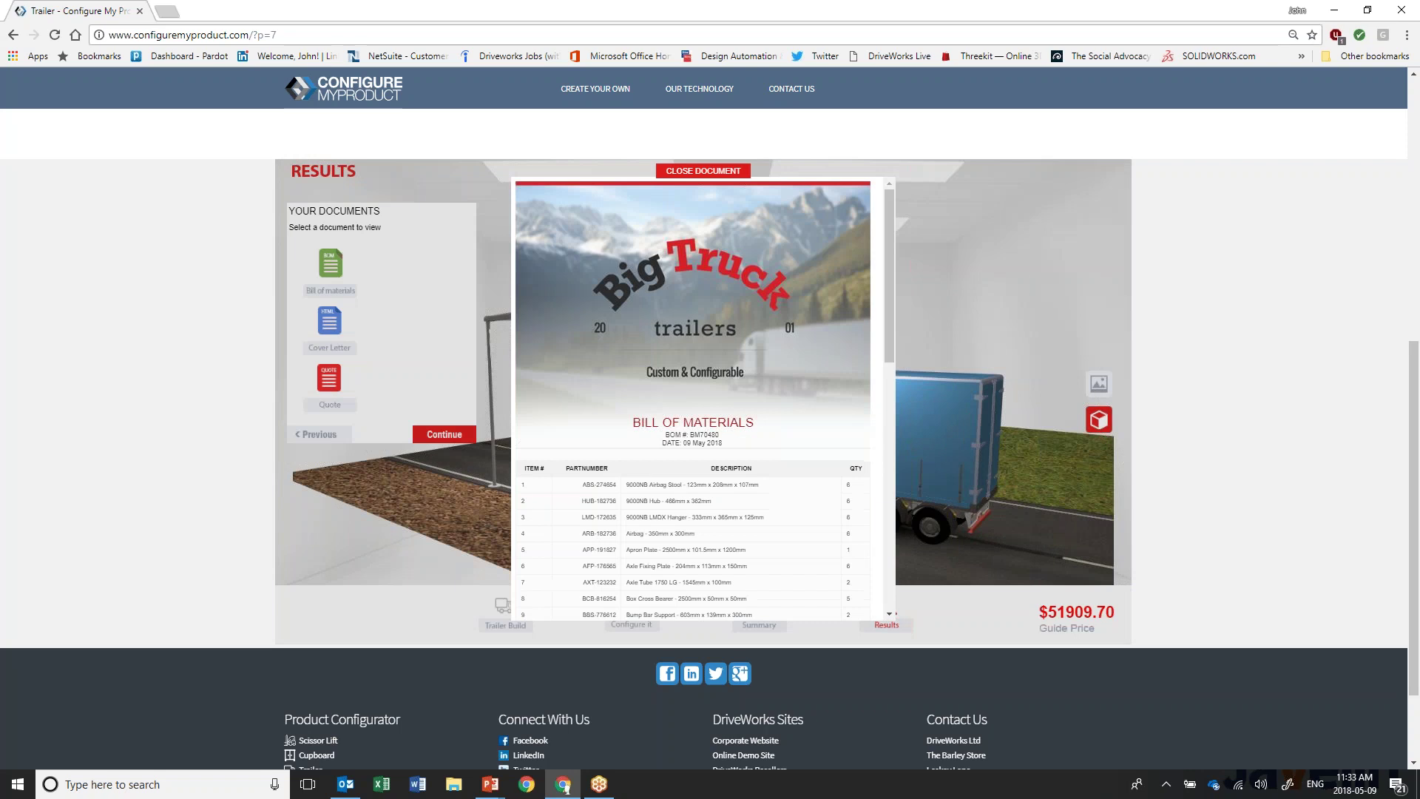
{"action": "mouse_move", "coordinate": [890, 341]}
{"action": "left_mouse_down"}
{"action": "mouse_move", "coordinate": [897, 440]}
{"action": "mouse_move", "coordinate": [891, 337]}
{"action": "left_mouse_up"}
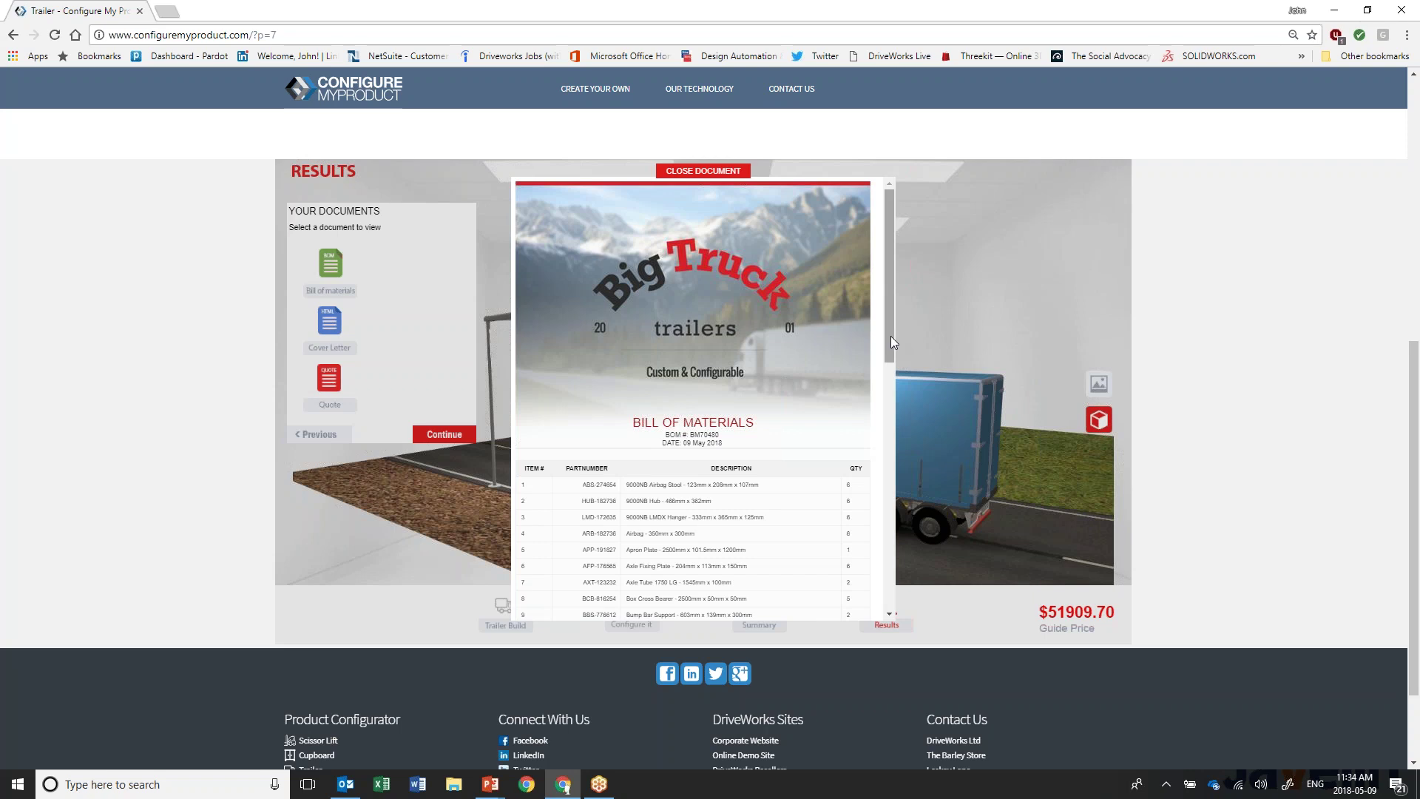
{"action": "left_click_drag", "start_coordinate": [889, 335], "coordinate": [889, 327]}
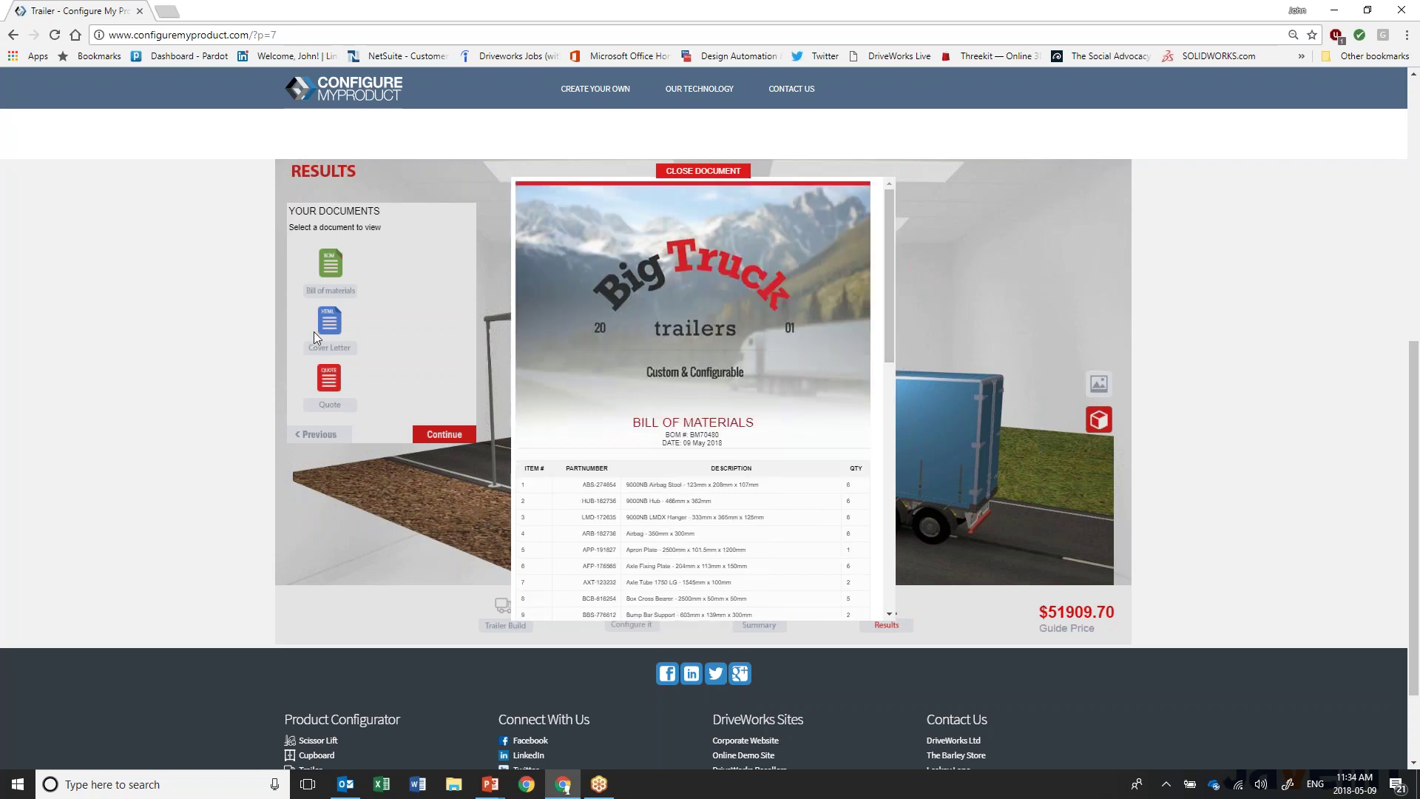
{"action": "left_click", "coordinate": [702, 170]}
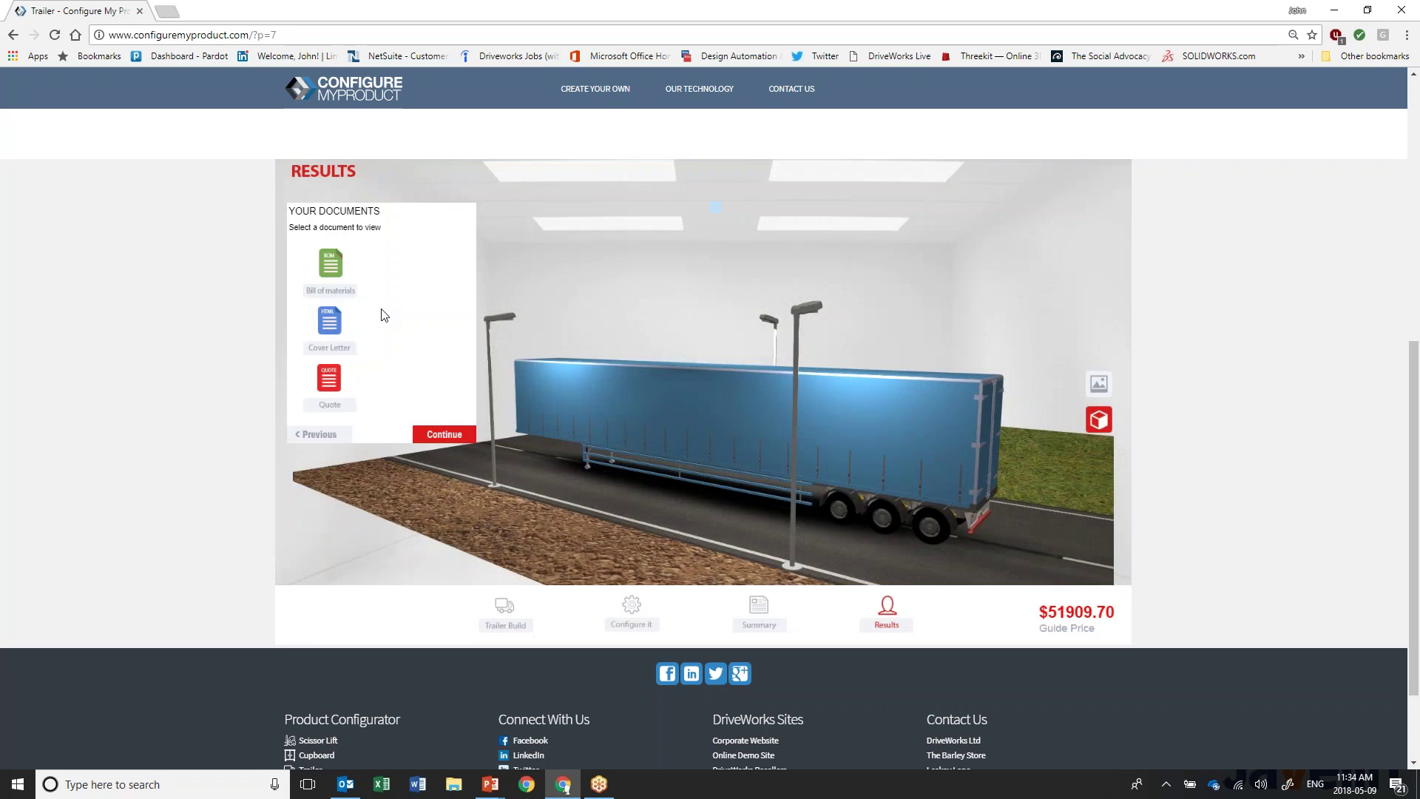
{"action": "left_click", "coordinate": [330, 327]}
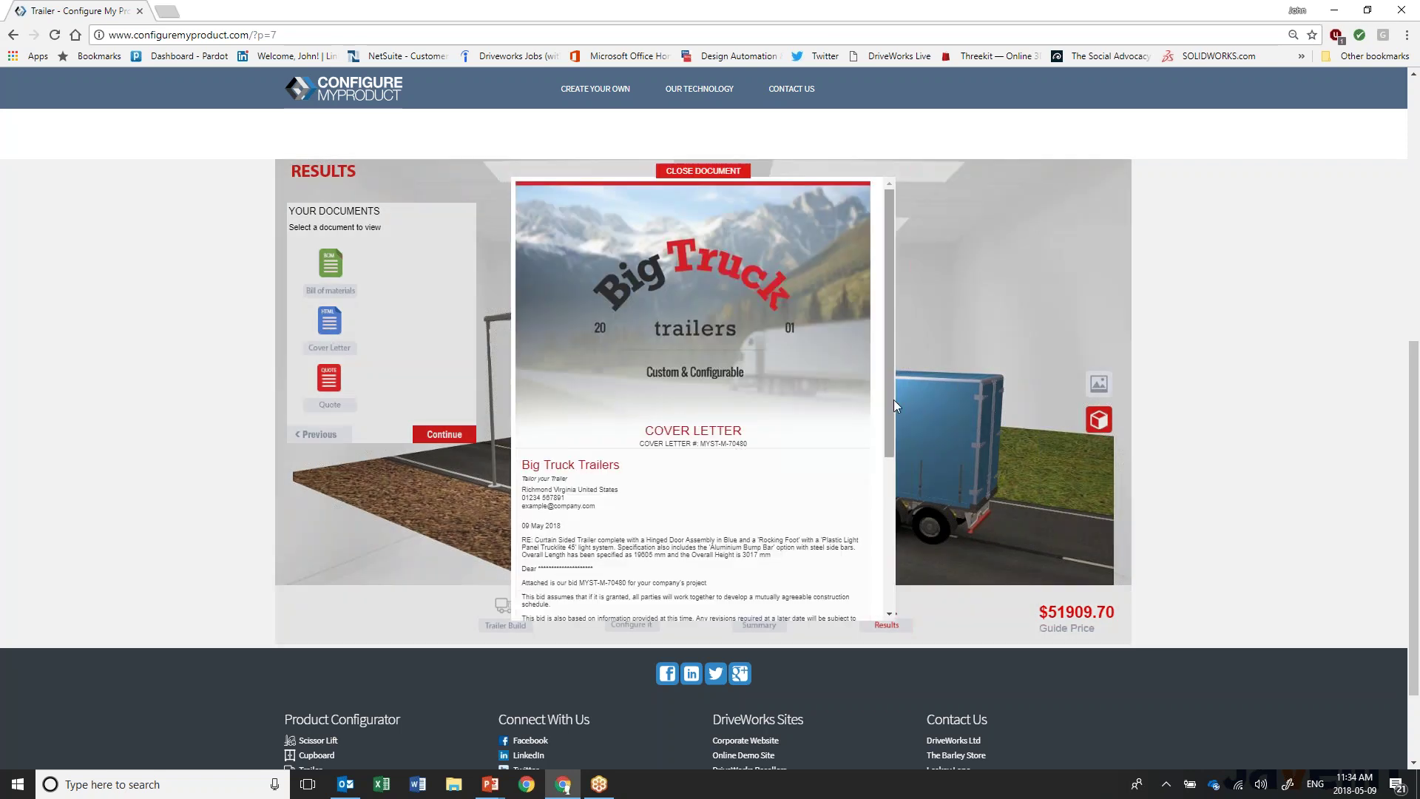
{"action": "mouse_move", "coordinate": [889, 277]}
{"action": "left_mouse_down"}
{"action": "mouse_move", "coordinate": [890, 505]}
{"action": "mouse_move", "coordinate": [890, 400]}
{"action": "left_mouse_up"}
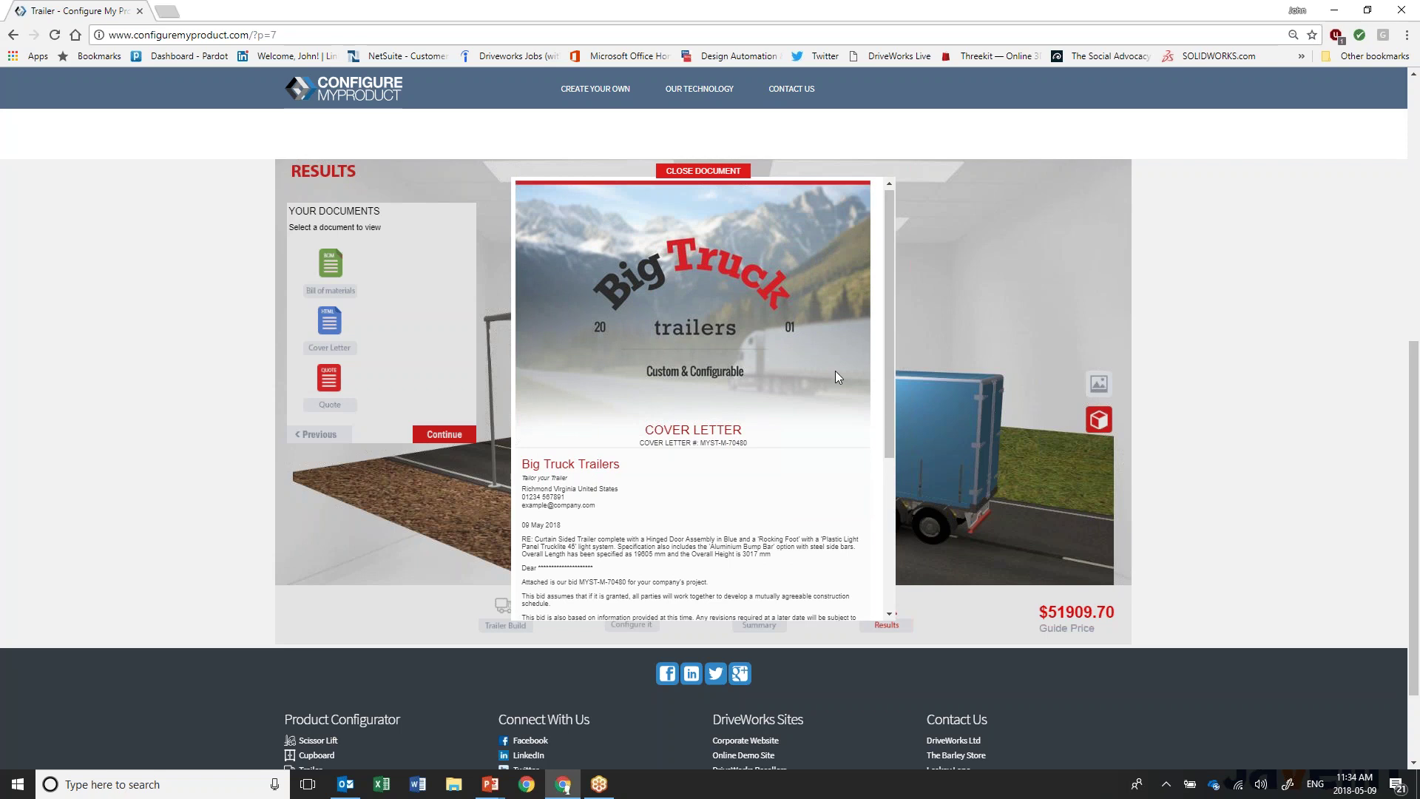
{"action": "left_click", "coordinate": [689, 172]}
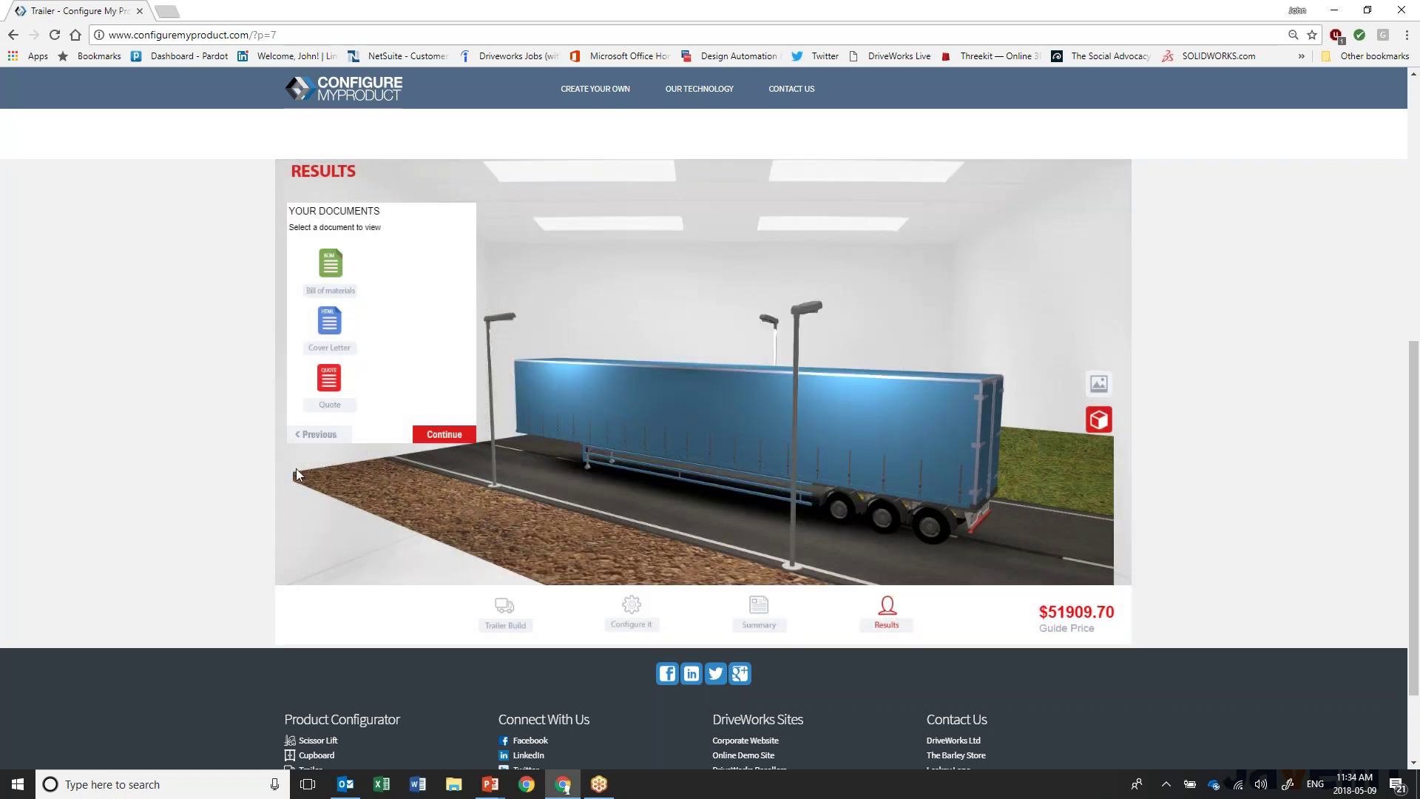
Start the emailed-documents request, filling in the contact name and email address.
{"action": "left_click", "coordinate": [443, 434]}
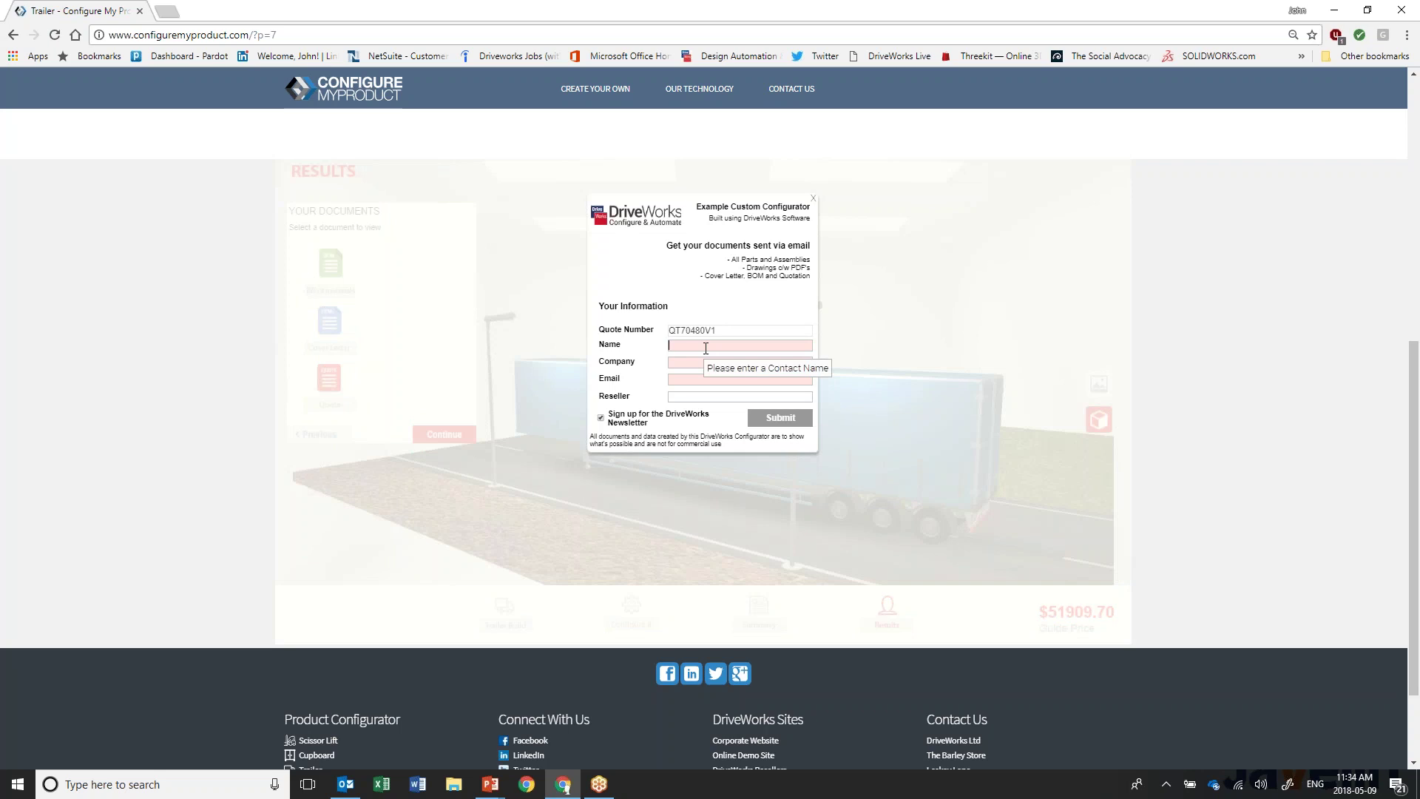
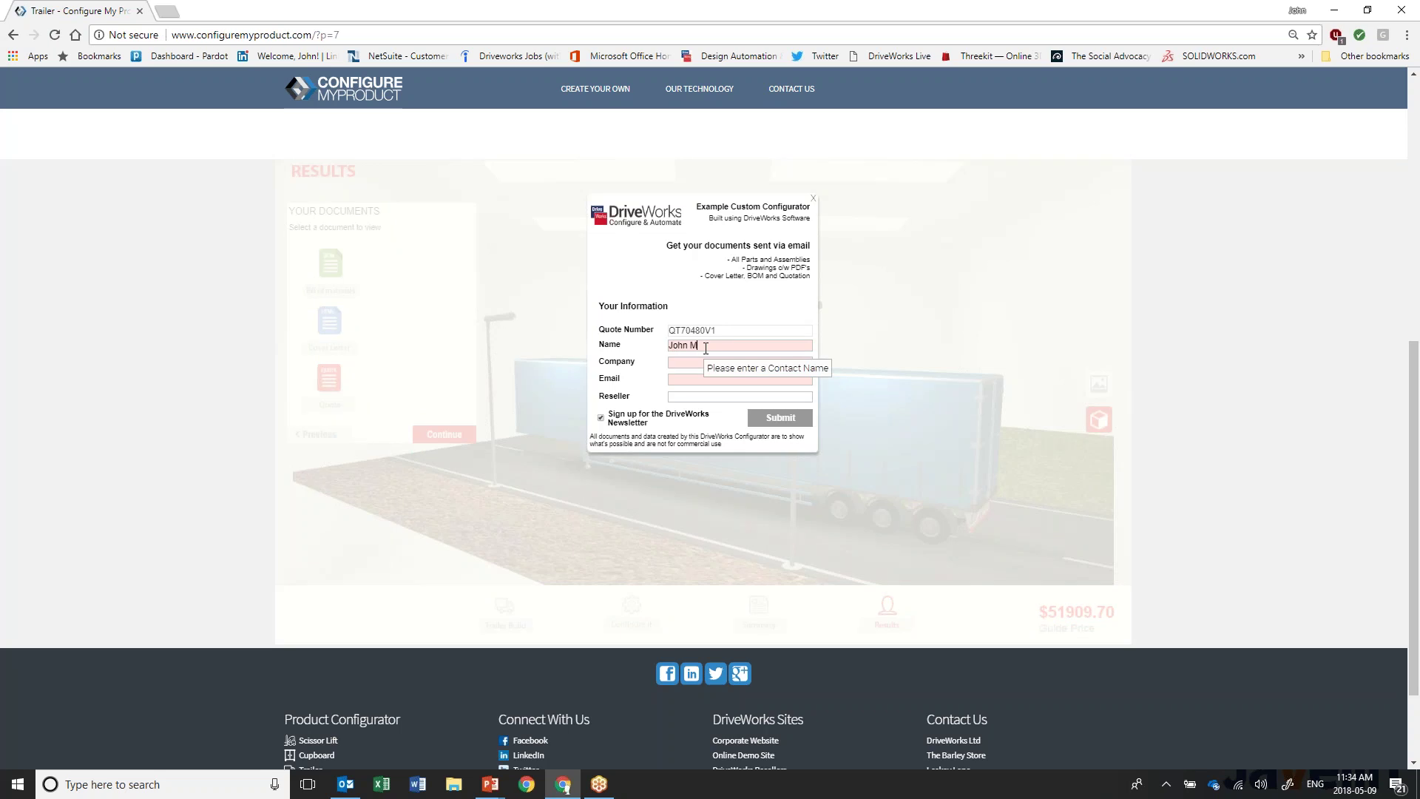
{"action": "left_click", "coordinate": [701, 365]}
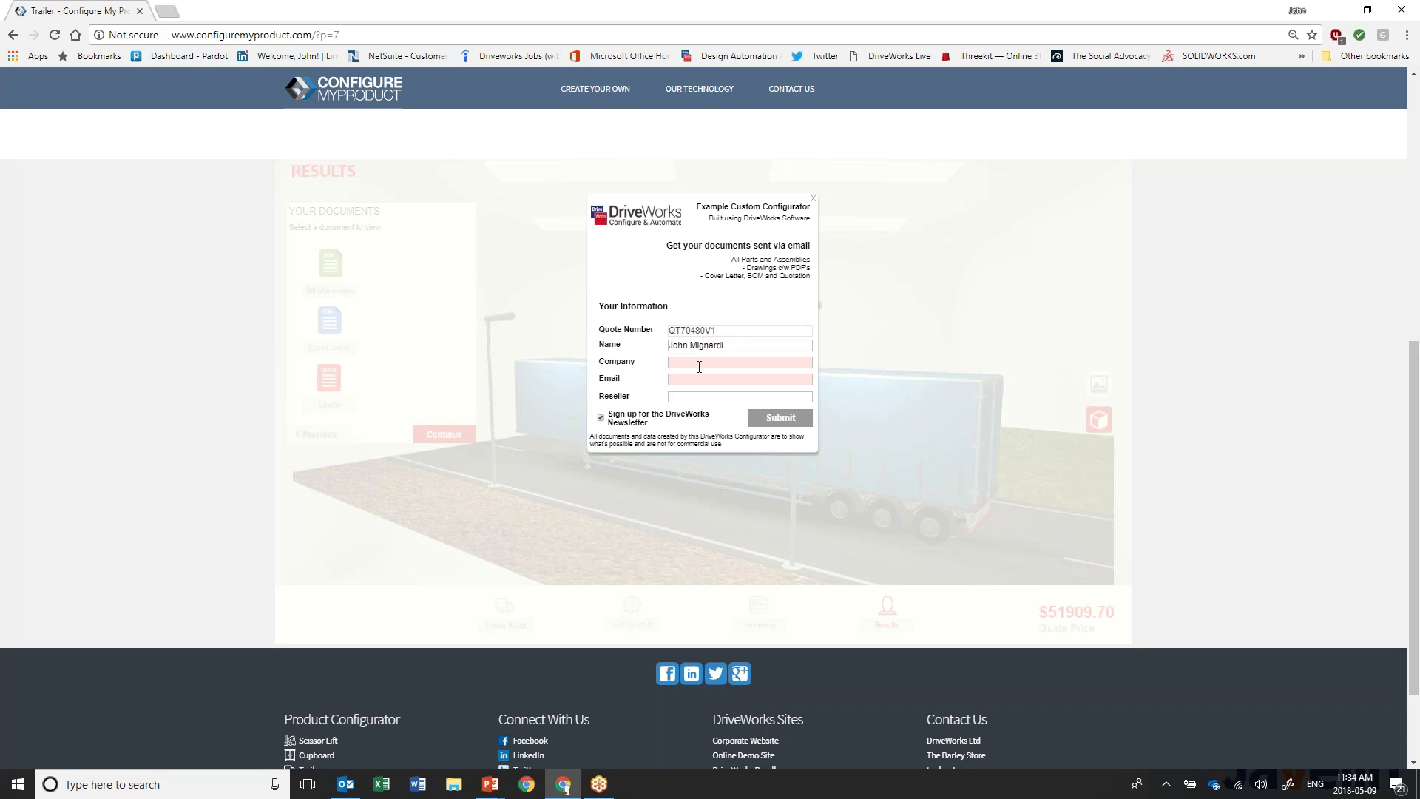
{"action": "type", "text": "Javelin Te"}
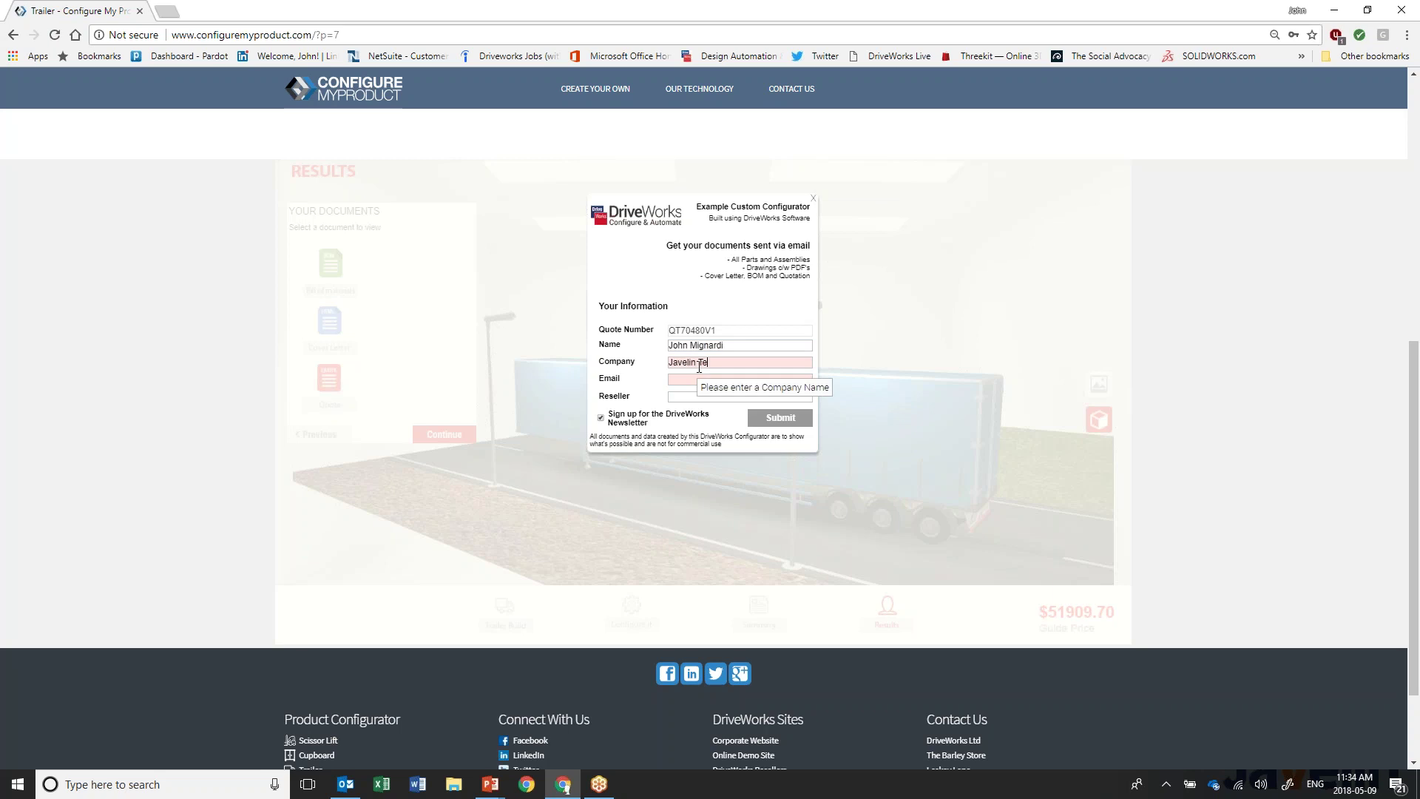
{"action": "type", "text": "chnologies"}
{"action": "left_click", "coordinate": [679, 380]}
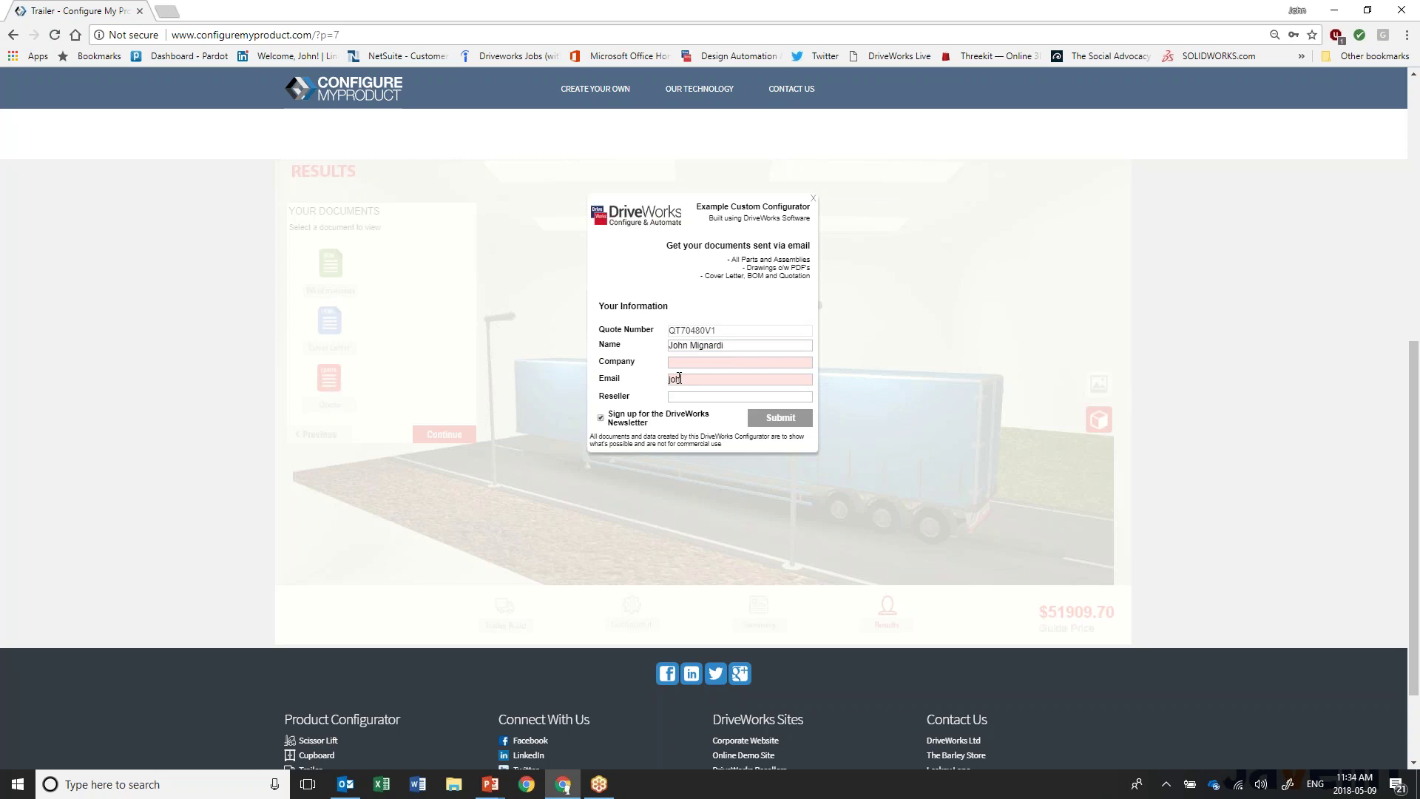
{"action": "left_click", "coordinate": [710, 397]}
{"action": "type", "text": "Javelin"}
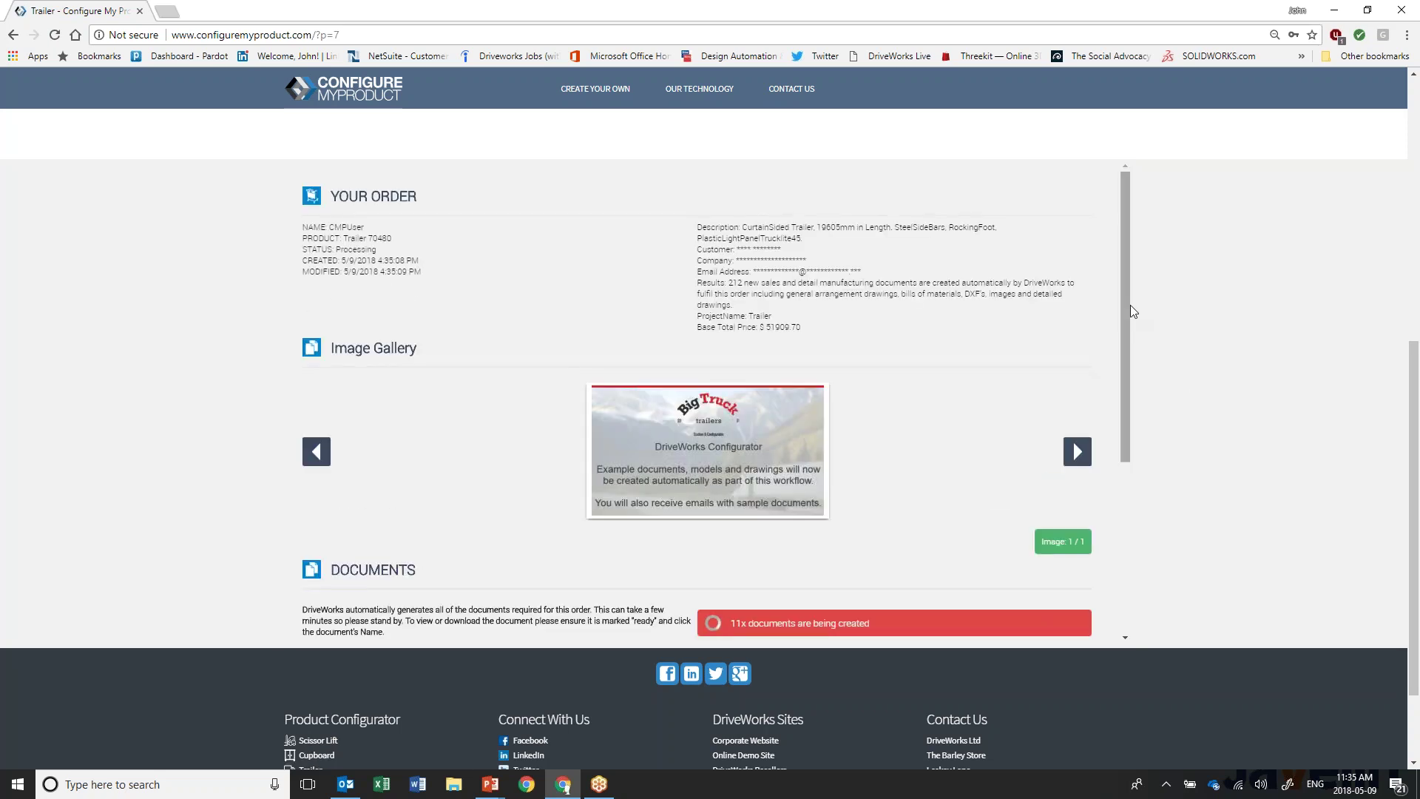
{"action": "left_click_drag", "start_coordinate": [1131, 305], "coordinate": [1135, 423]}
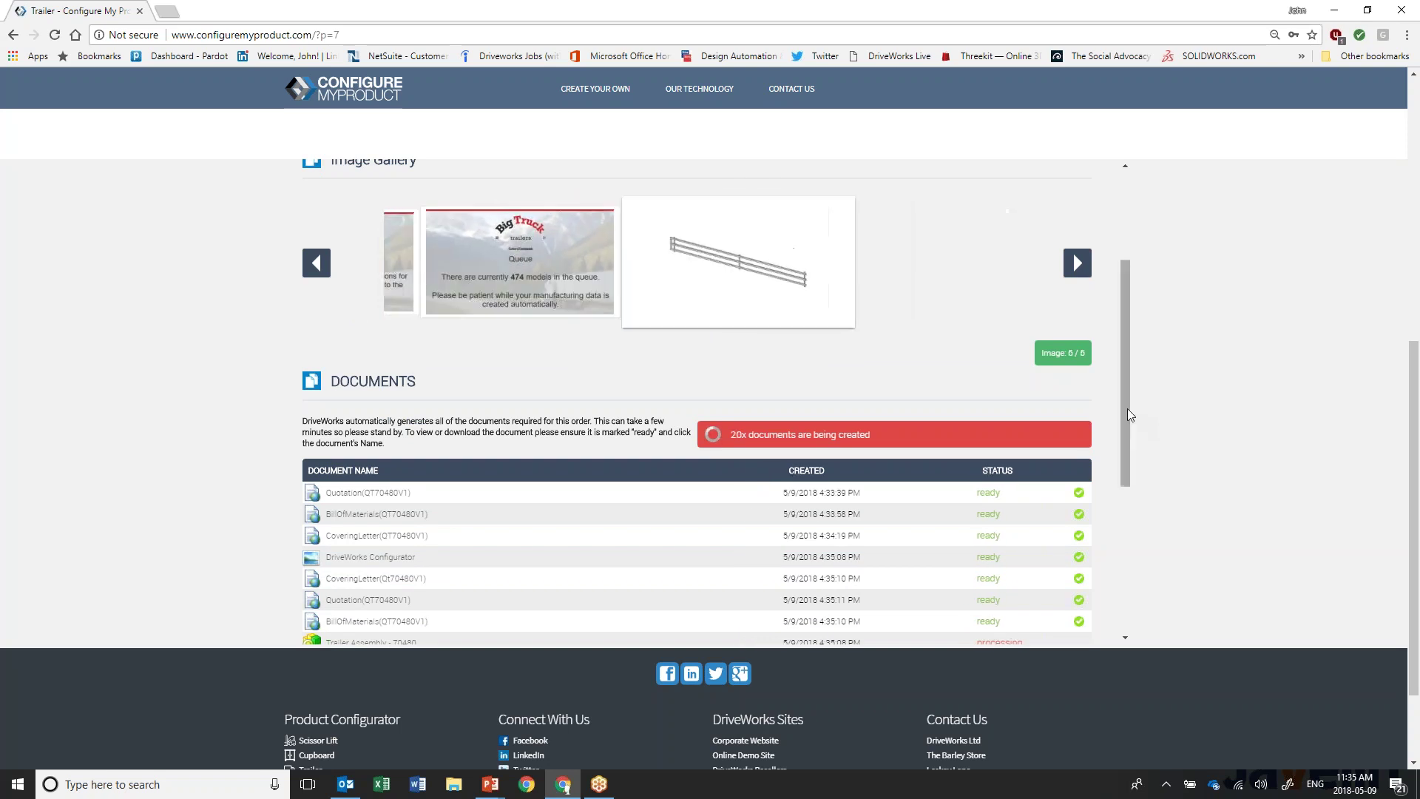
{"action": "left_click_drag", "start_coordinate": [1127, 408], "coordinate": [1127, 419]}
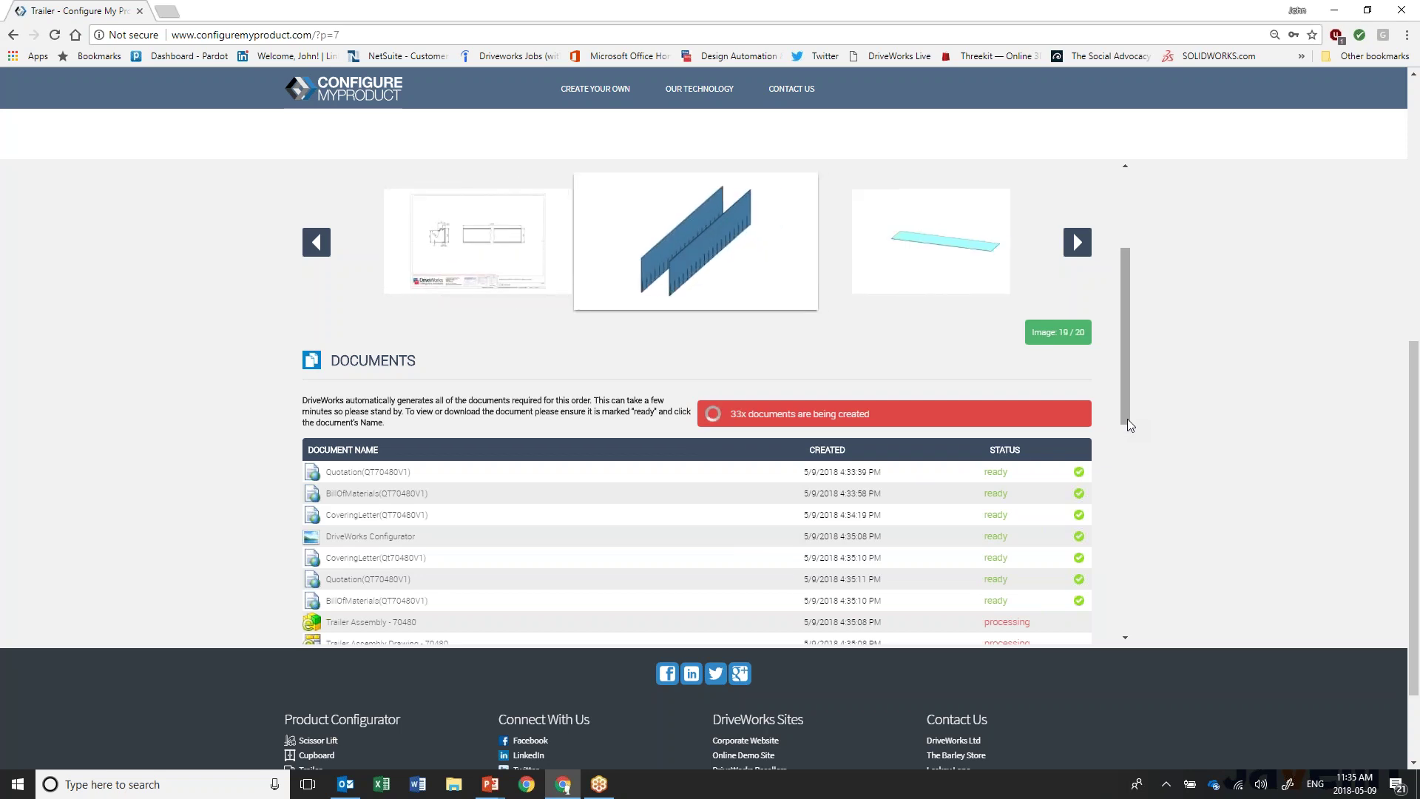
{"action": "mouse_move", "coordinate": [1127, 418]}
{"action": "left_mouse_down"}
{"action": "mouse_move", "coordinate": [1128, 471]}
{"action": "mouse_move", "coordinate": [1138, 371]}
{"action": "left_mouse_up"}
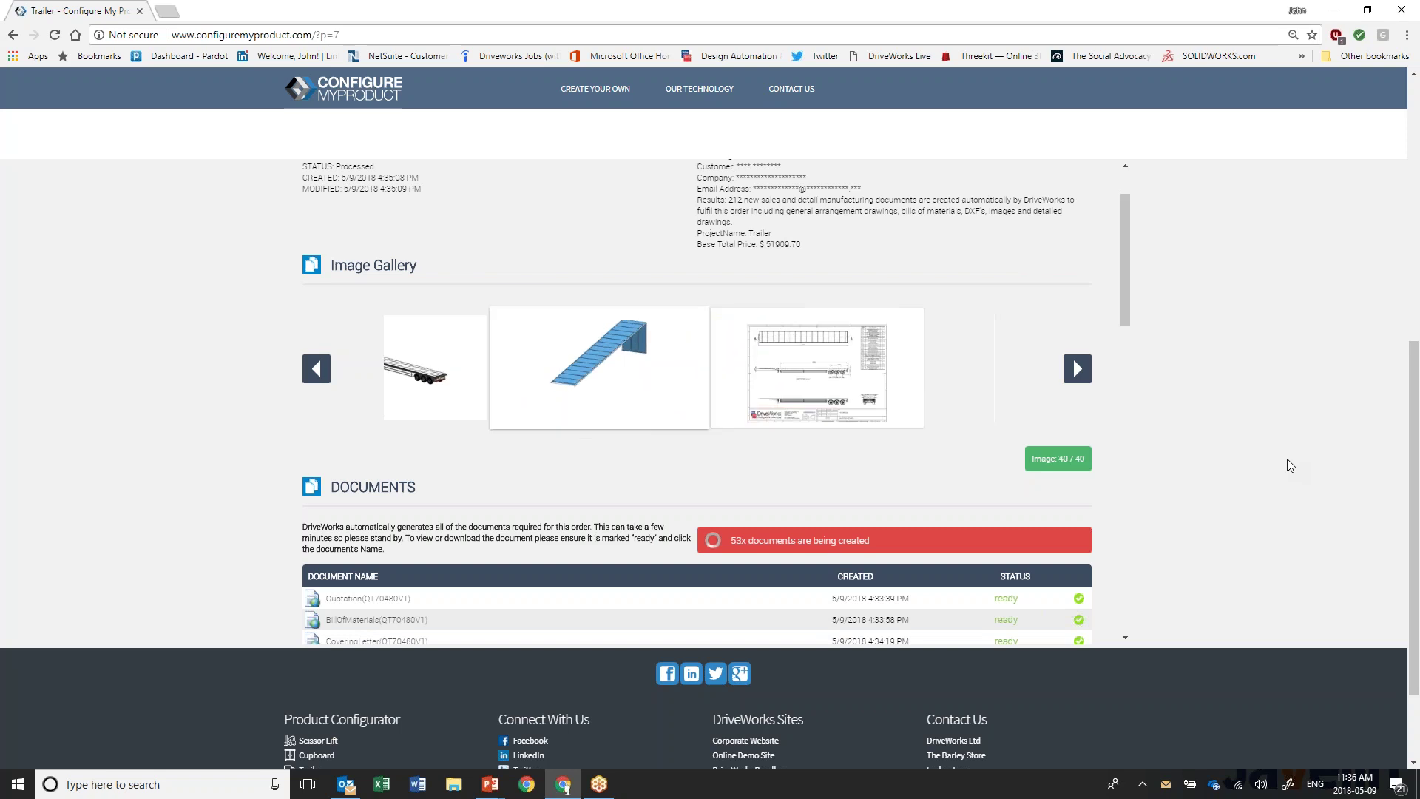
{"action": "scroll", "coordinate": [1285, 459], "scroll_direction": "down", "scroll_amount": 1}
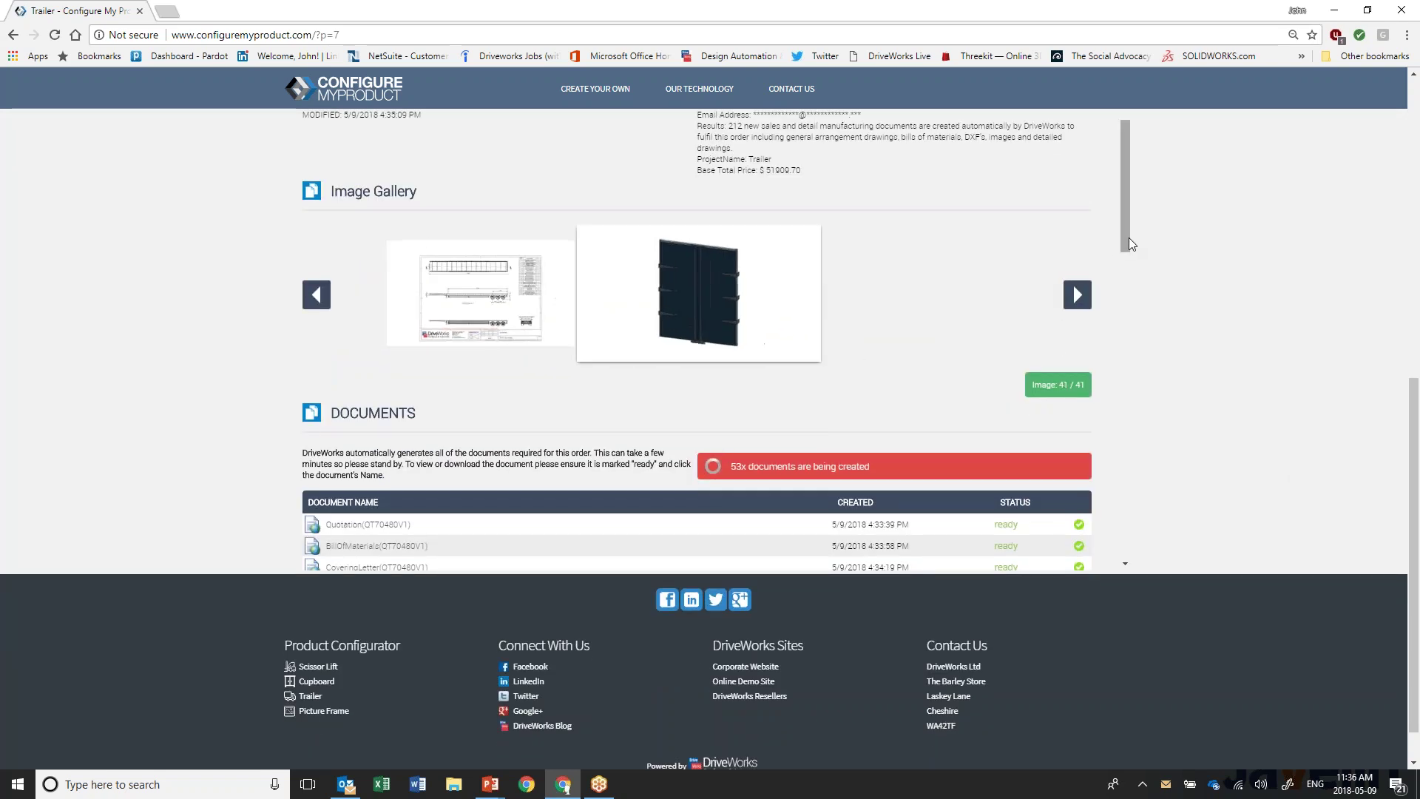
{"action": "left_click_drag", "start_coordinate": [1128, 241], "coordinate": [1136, 241]}
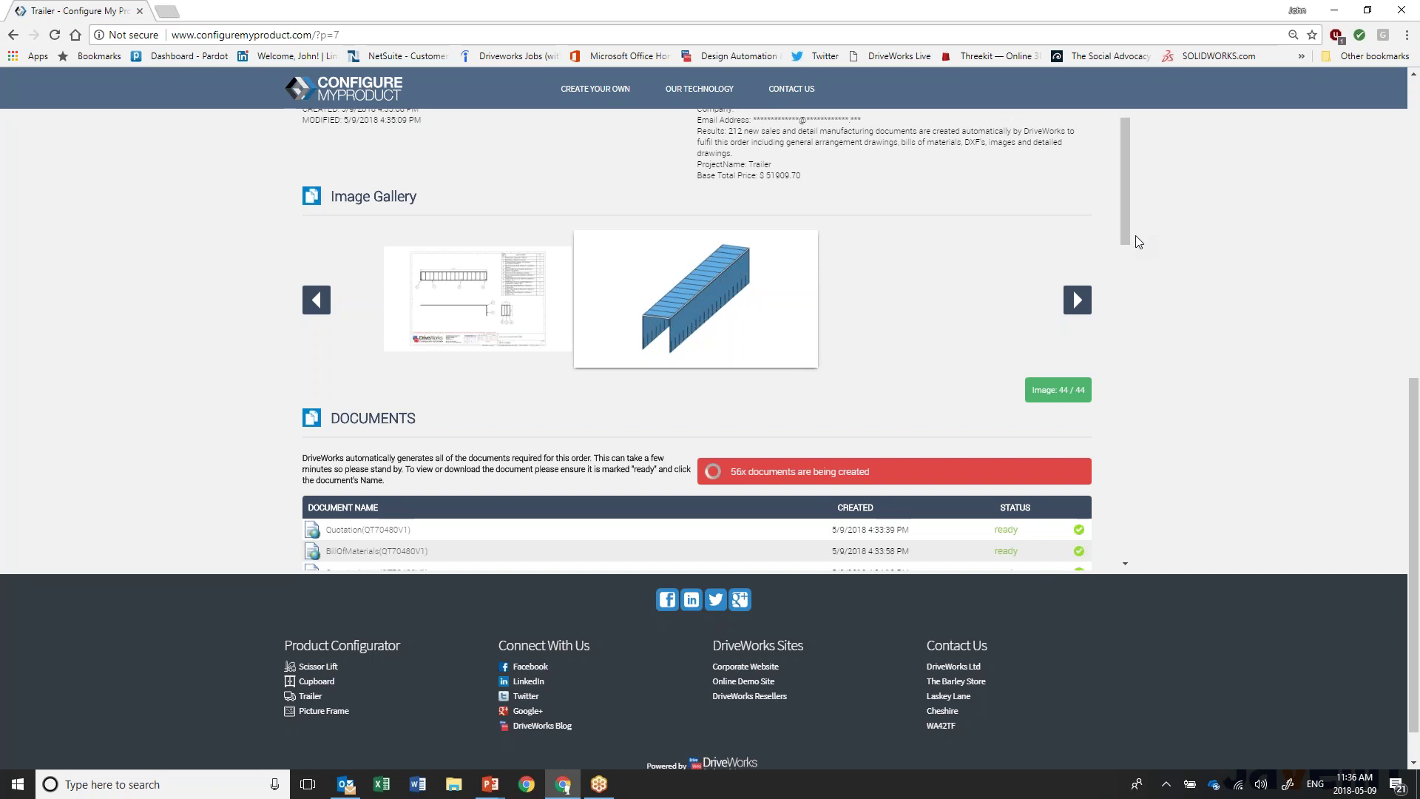
{"action": "mouse_move", "coordinate": [1128, 228]}
{"action": "left_mouse_down"}
{"action": "mouse_move", "coordinate": [1126, 284]}
{"action": "mouse_move", "coordinate": [1132, 232]}
{"action": "left_mouse_up"}
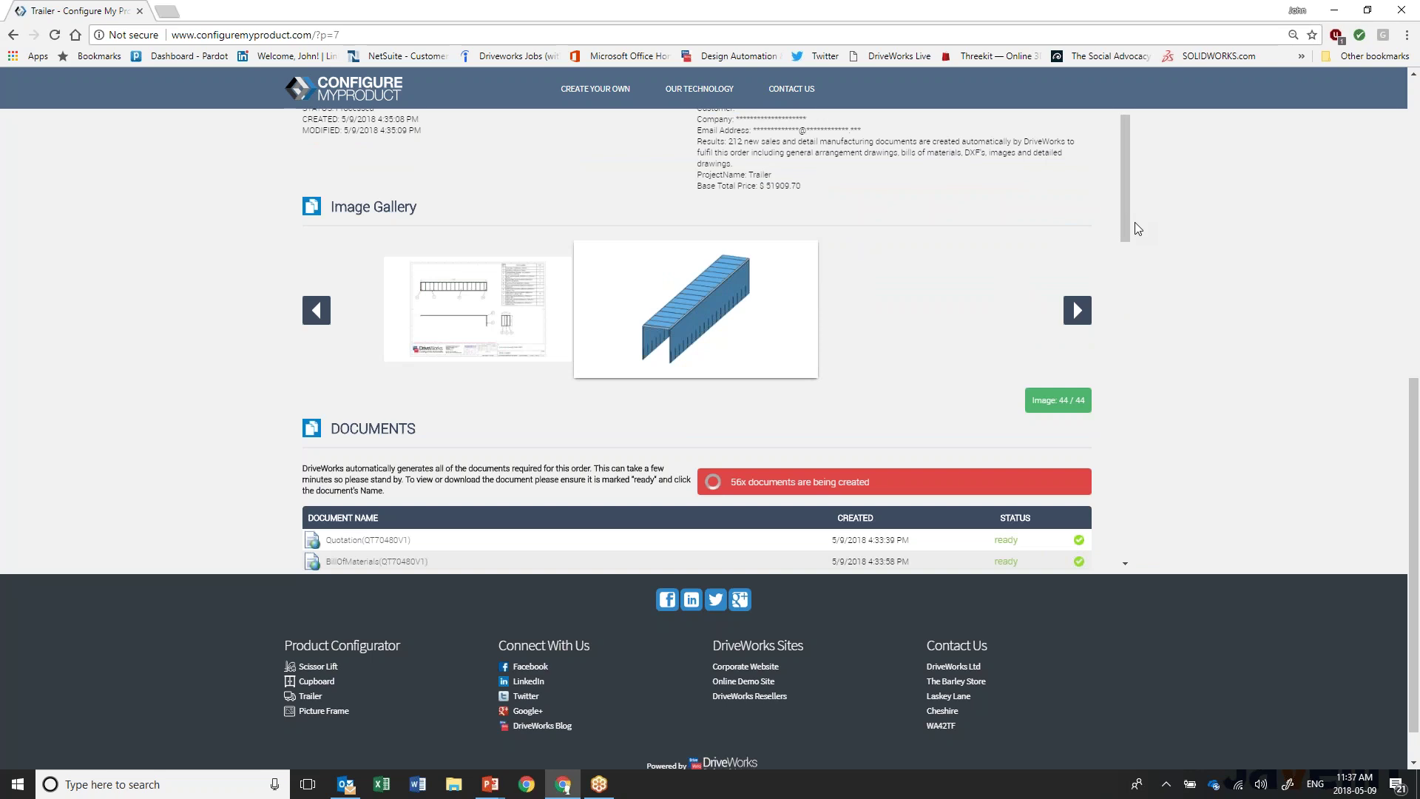
{"action": "mouse_move", "coordinate": [1126, 208]}
{"action": "left_mouse_down"}
{"action": "mouse_move", "coordinate": [1102, 538]}
{"action": "mouse_move", "coordinate": [1148, 283]}
{"action": "left_mouse_up"}
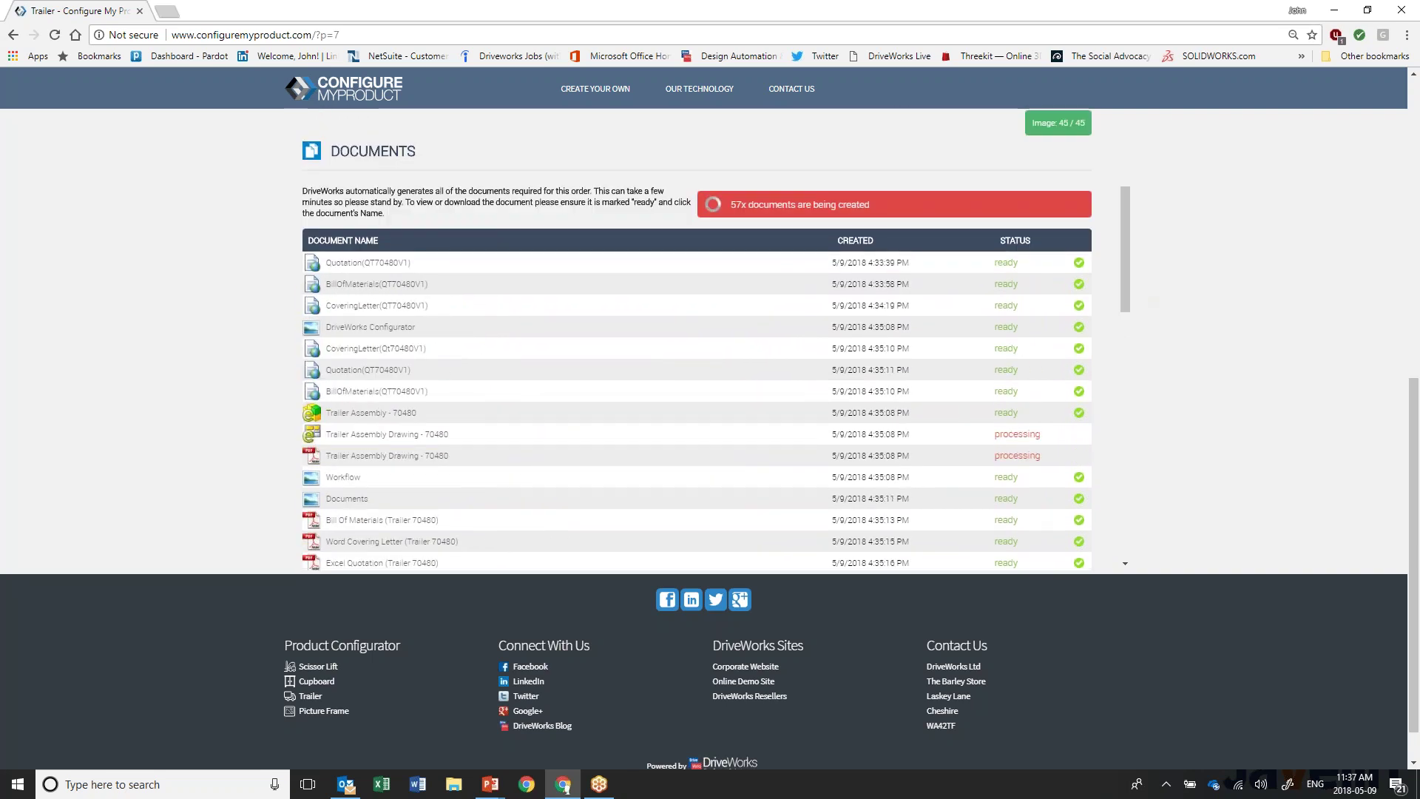
Download and open Trailer Assembly - 70480 in eDrawings, rotating it to view its side and axles.
{"action": "left_click", "coordinate": [370, 413]}
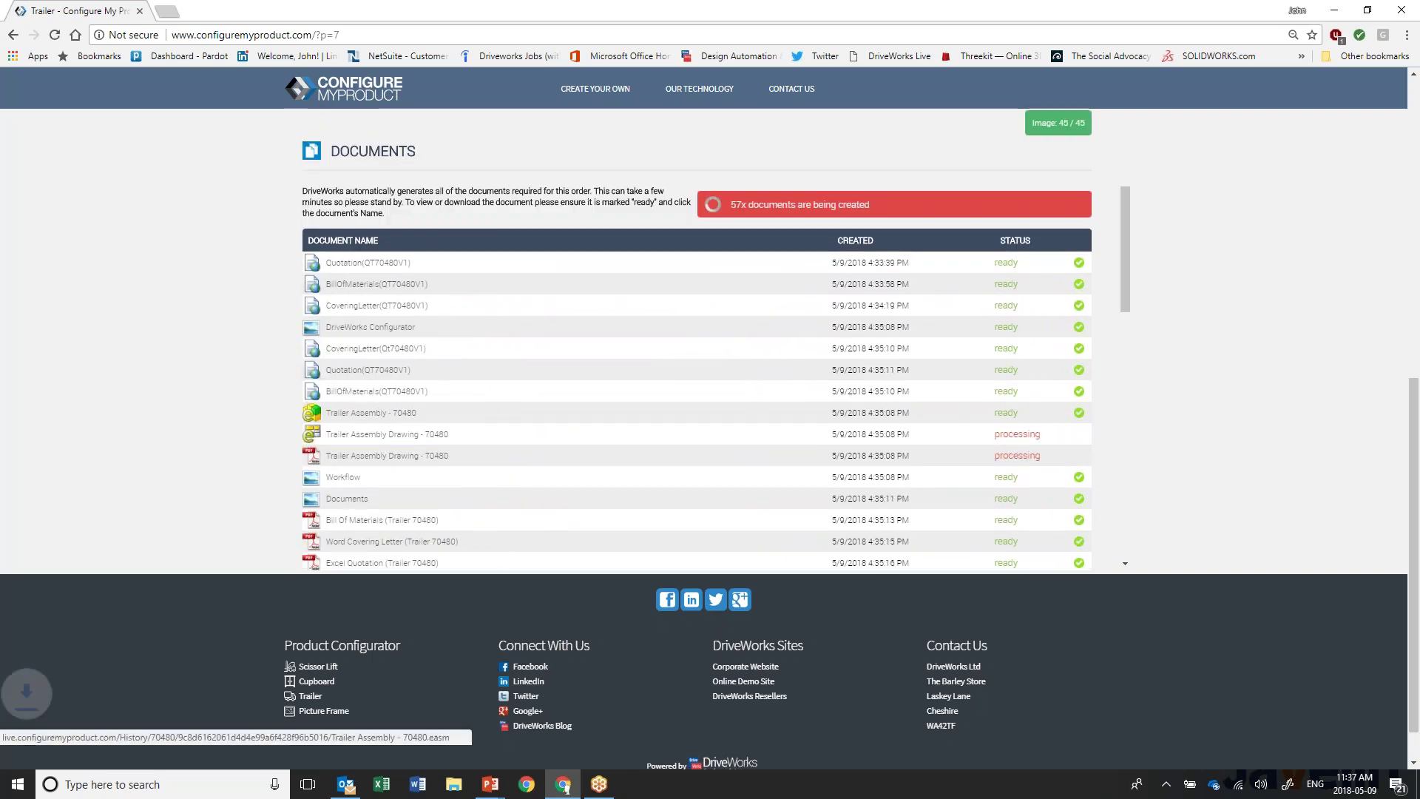
{"action": "left_click", "coordinate": [87, 753]}
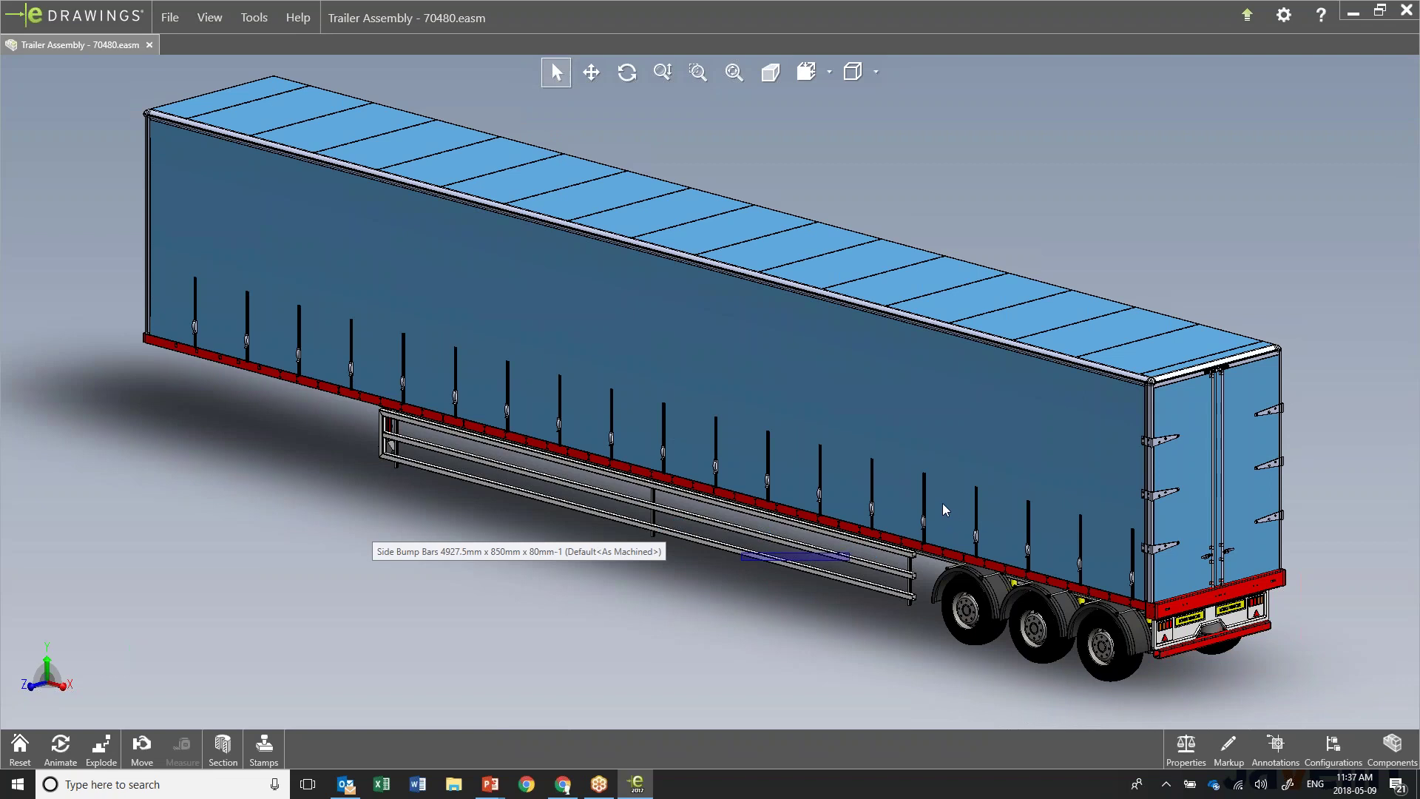
{"action": "left_click", "coordinate": [627, 73]}
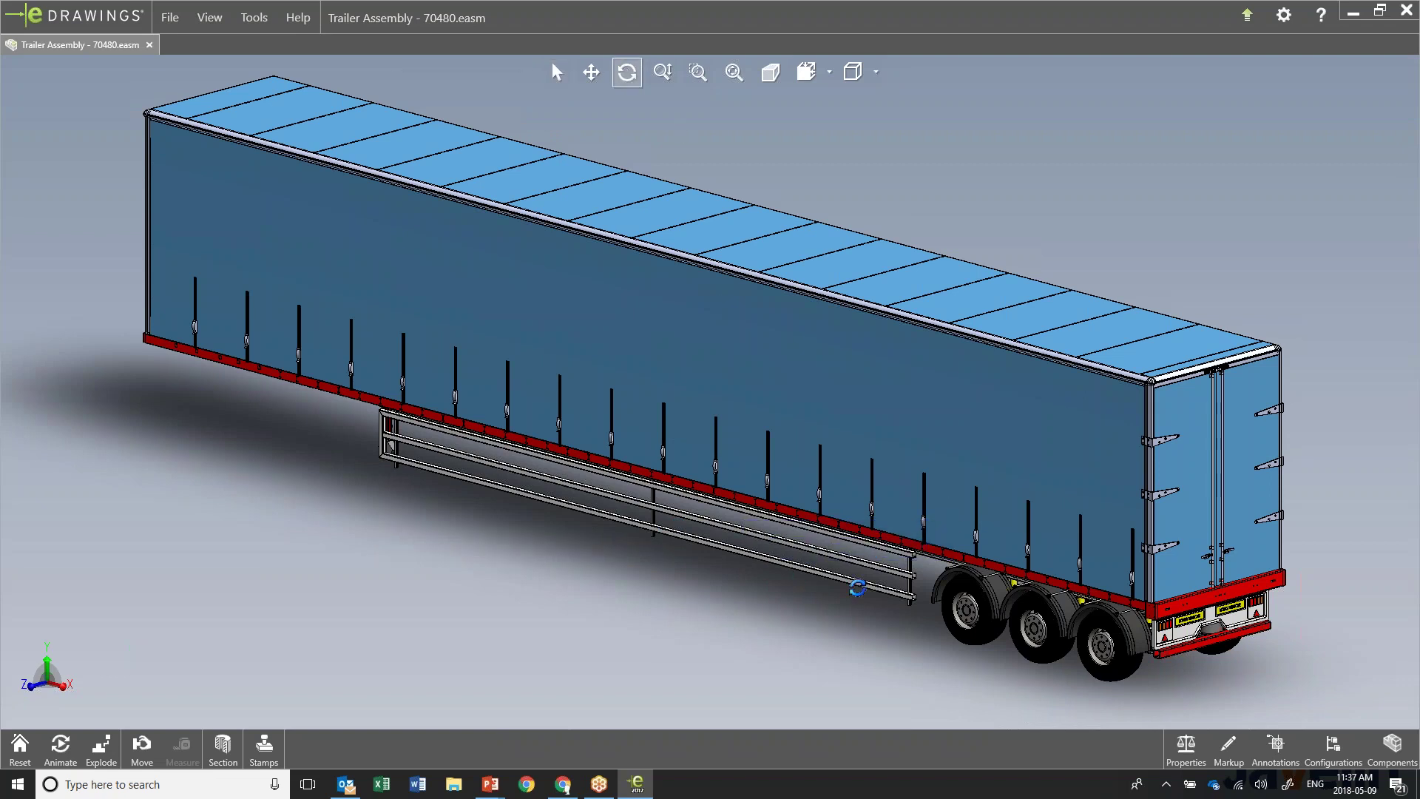
{"action": "mouse_move", "coordinate": [795, 583]}
{"action": "left_mouse_down"}
{"action": "mouse_move", "coordinate": [337, 434]}
{"action": "mouse_move", "coordinate": [458, 421]}
{"action": "mouse_move", "coordinate": [1183, 468]}
{"action": "mouse_move", "coordinate": [1002, 461]}
{"action": "left_mouse_up"}
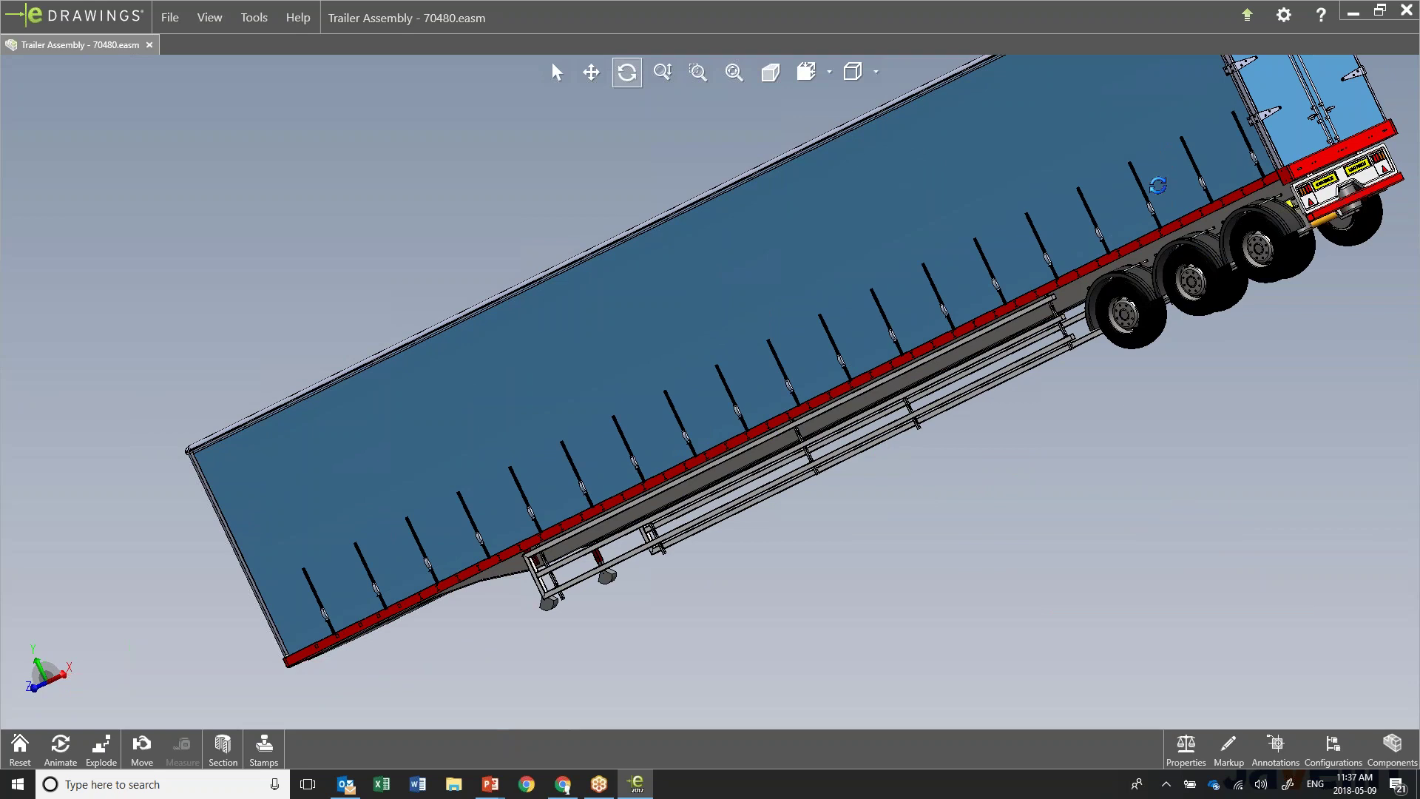
{"action": "left_click_drag", "start_coordinate": [954, 457], "coordinate": [1400, 151]}
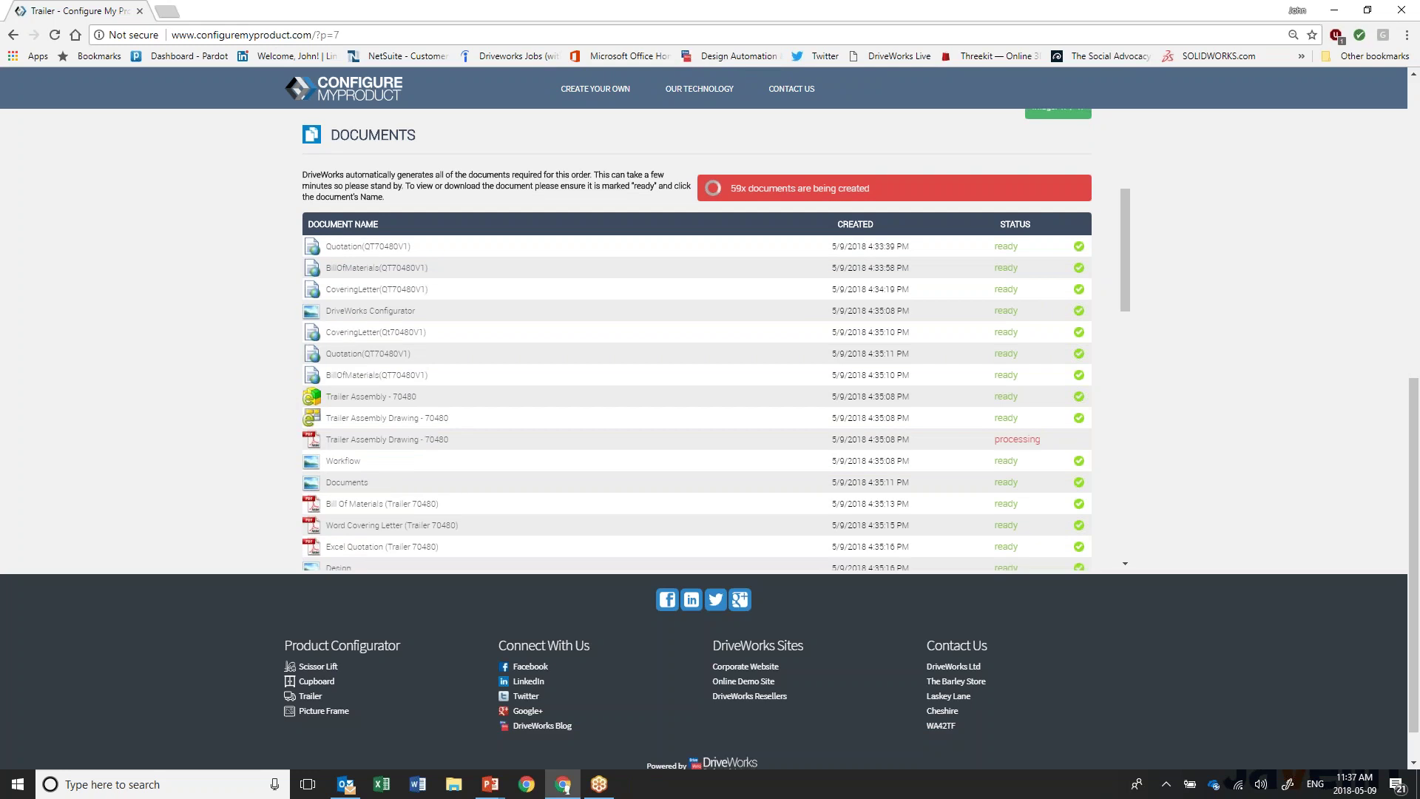
Download the Trailer Assembly eDrawings file, then open the Trailer Assembly Drawing PDF in Chrome.
{"action": "left_click", "coordinate": [377, 419]}
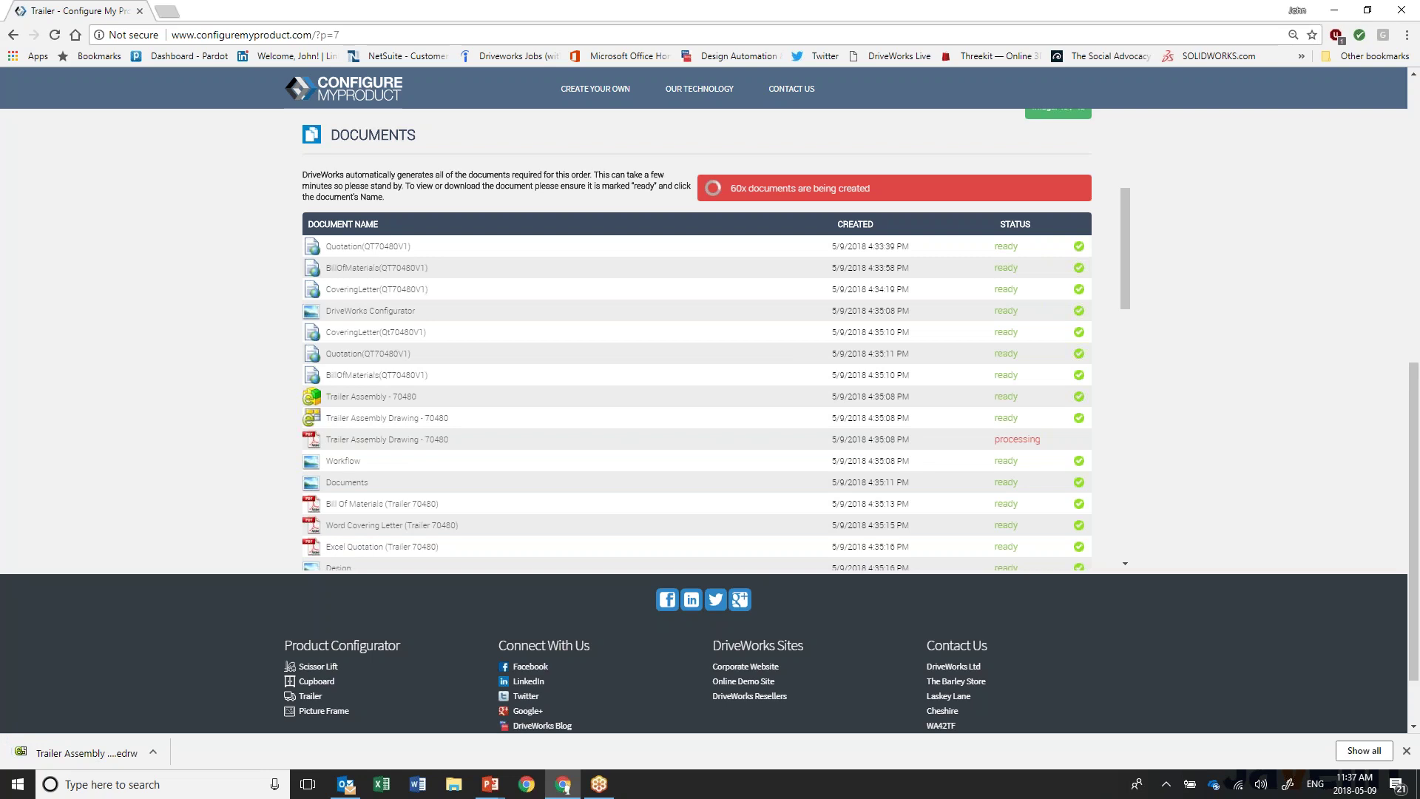
{"action": "left_click", "coordinate": [1406, 752]}
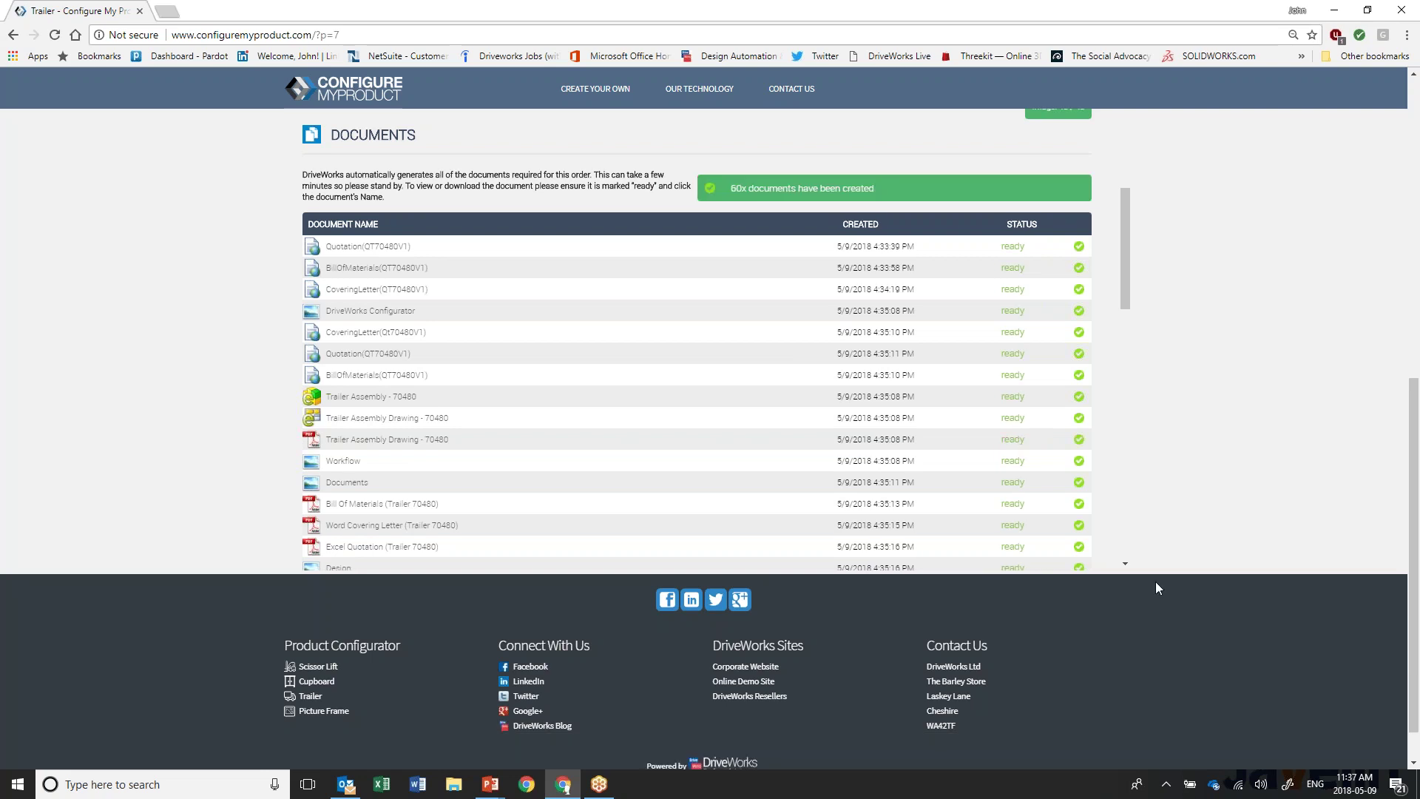
{"action": "left_click", "coordinate": [369, 441]}
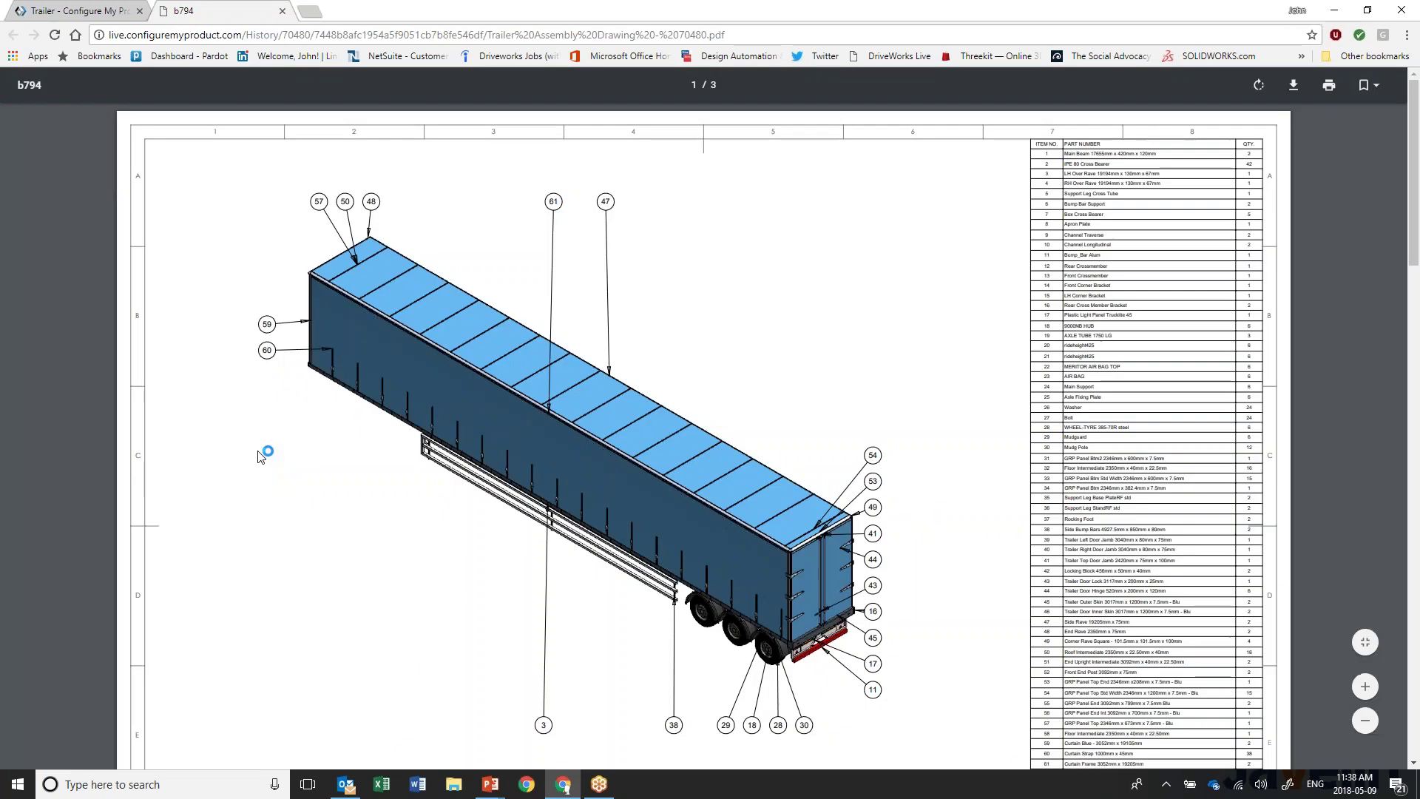
{"action": "scroll", "coordinate": [361, 457], "scroll_direction": "down", "scroll_amount": 3}
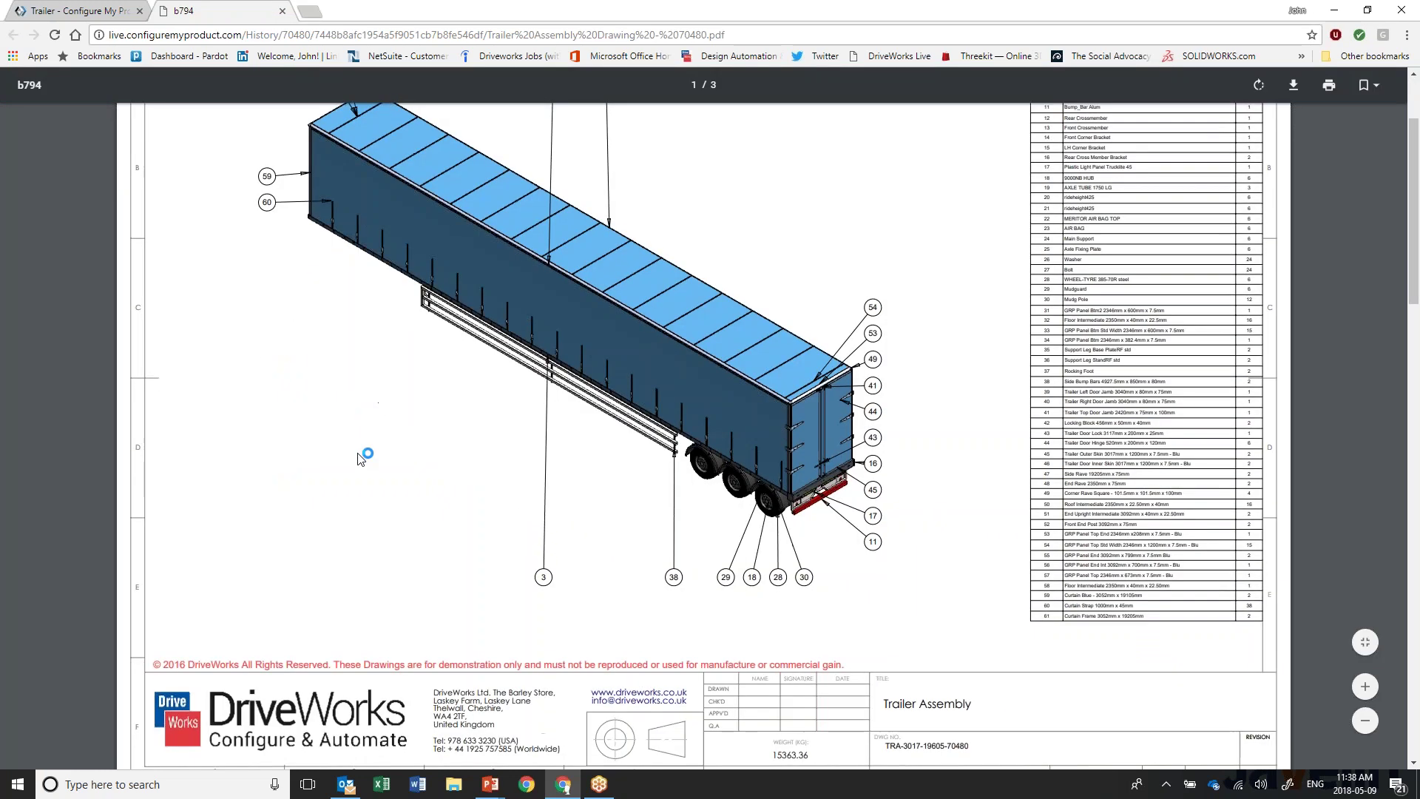
{"action": "scroll", "coordinate": [360, 458], "scroll_direction": "down", "scroll_amount": 3}
{"action": "scroll", "coordinate": [361, 458], "scroll_direction": "down", "scroll_amount": 3}
{"action": "scroll", "coordinate": [360, 457], "scroll_direction": "down", "scroll_amount": 3}
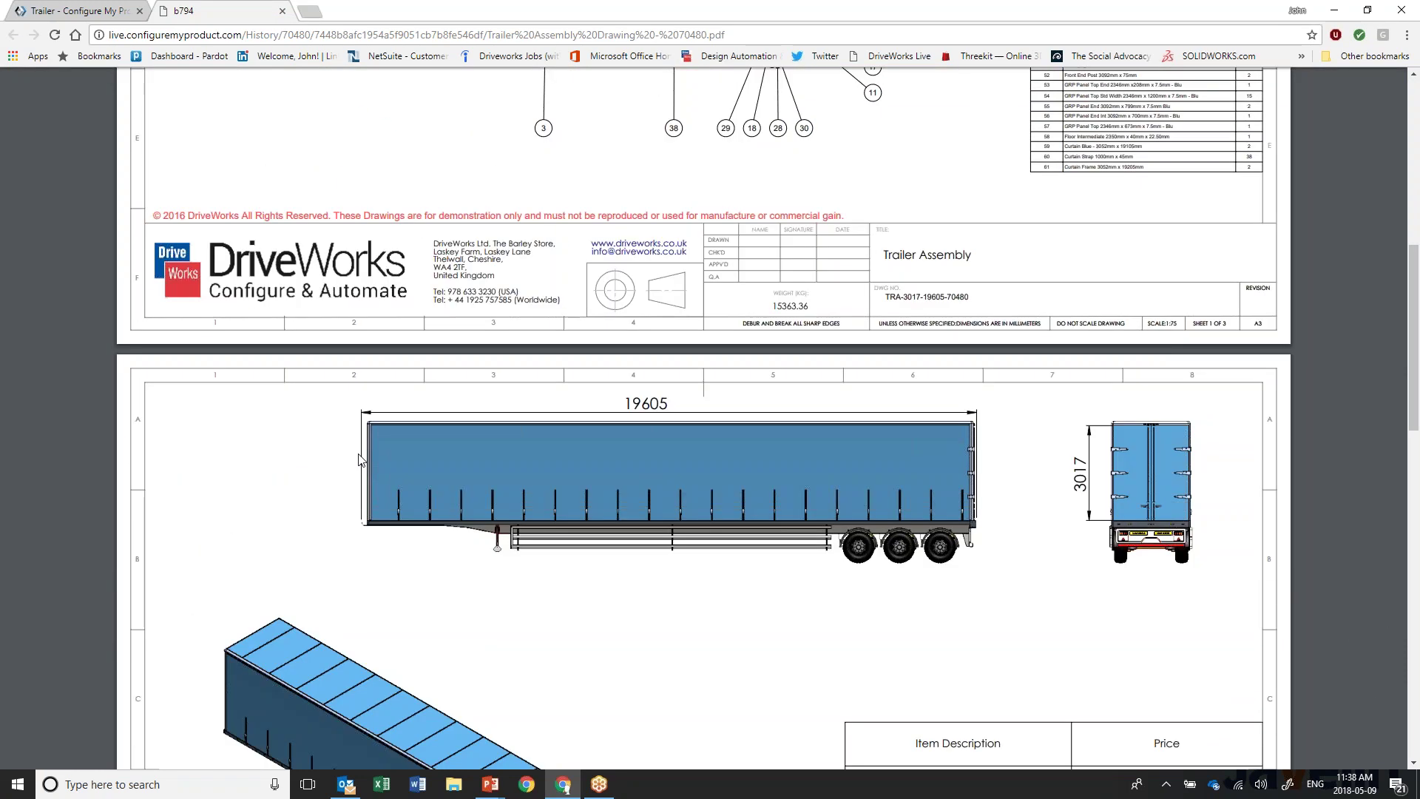
{"action": "scroll", "coordinate": [361, 458], "scroll_direction": "down", "scroll_amount": 4}
{"action": "scroll", "coordinate": [360, 457], "scroll_direction": "down", "scroll_amount": 2}
{"action": "scroll", "coordinate": [357, 454], "scroll_direction": "down", "scroll_amount": 4}
{"action": "scroll", "coordinate": [358, 454], "scroll_direction": "down", "scroll_amount": 3}
{"action": "scroll", "coordinate": [358, 454], "scroll_direction": "down", "scroll_amount": 3}
{"action": "scroll", "coordinate": [358, 454], "scroll_direction": "down", "scroll_amount": 3}
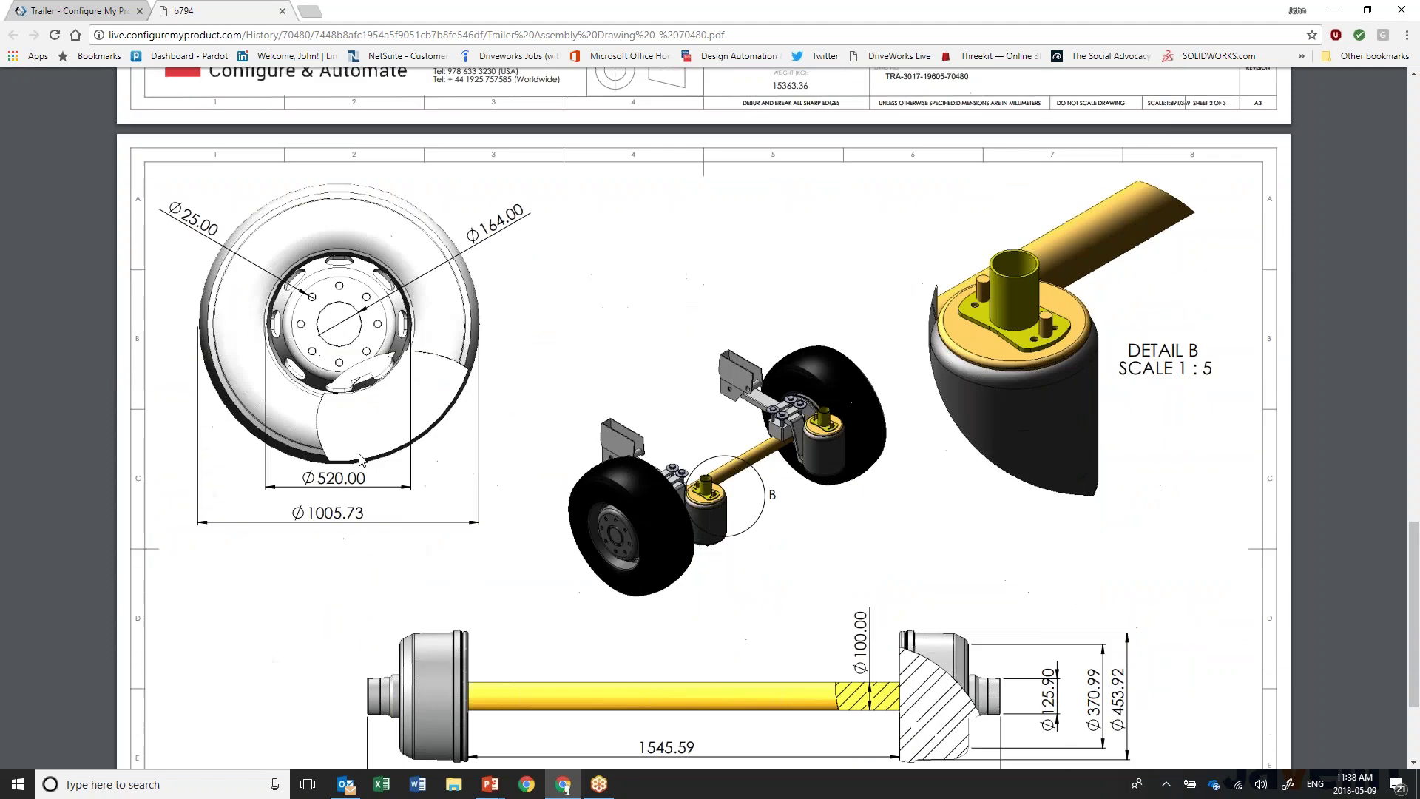
{"action": "scroll", "coordinate": [361, 458], "scroll_direction": "down", "scroll_amount": 3}
{"action": "scroll", "coordinate": [360, 458], "scroll_direction": "down", "scroll_amount": 2}
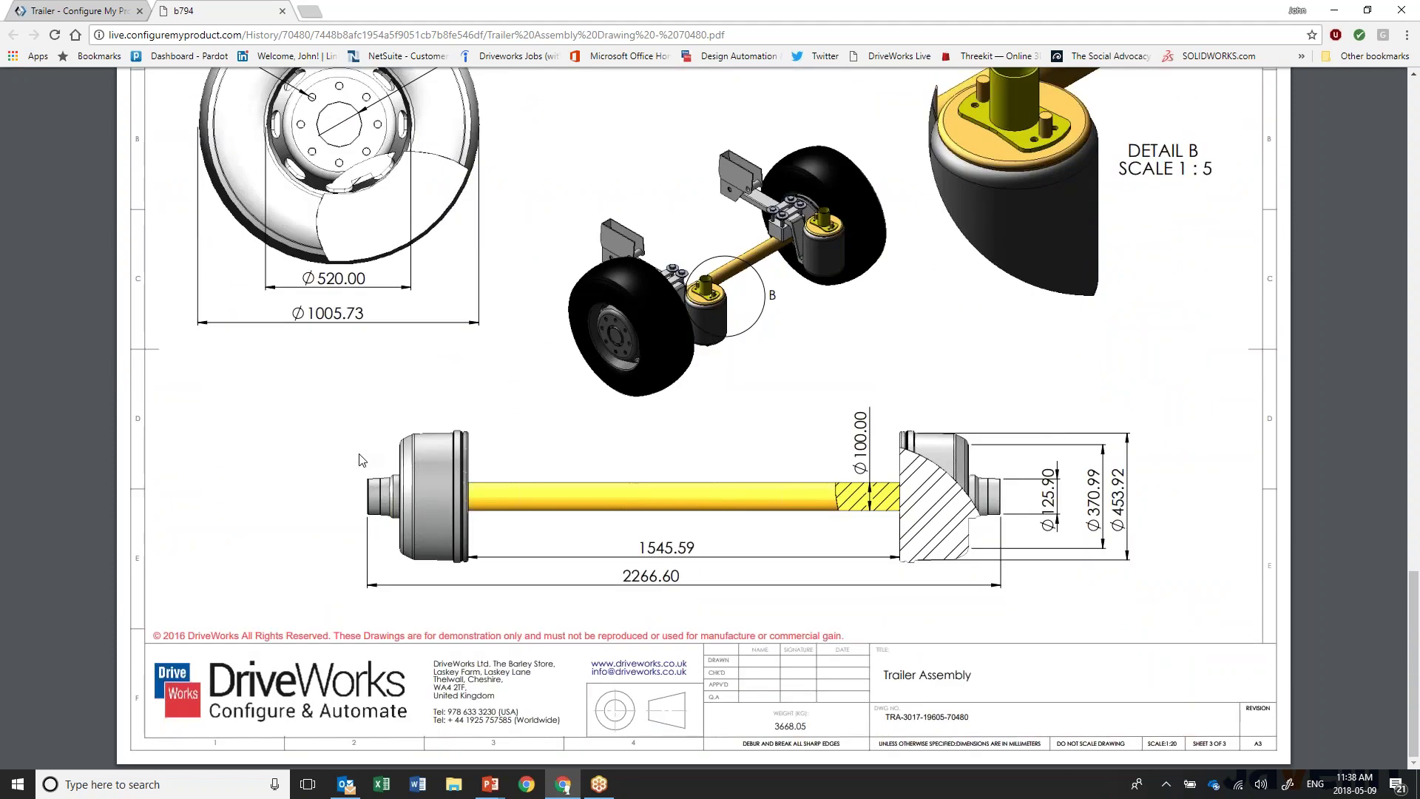
{"action": "scroll", "coordinate": [361, 459], "scroll_direction": "up", "scroll_amount": 2}
{"action": "scroll", "coordinate": [360, 460], "scroll_direction": "up", "scroll_amount": 4}
{"action": "scroll", "coordinate": [361, 459], "scroll_direction": "up", "scroll_amount": 4}
{"action": "scroll", "coordinate": [361, 459], "scroll_direction": "up", "scroll_amount": 3}
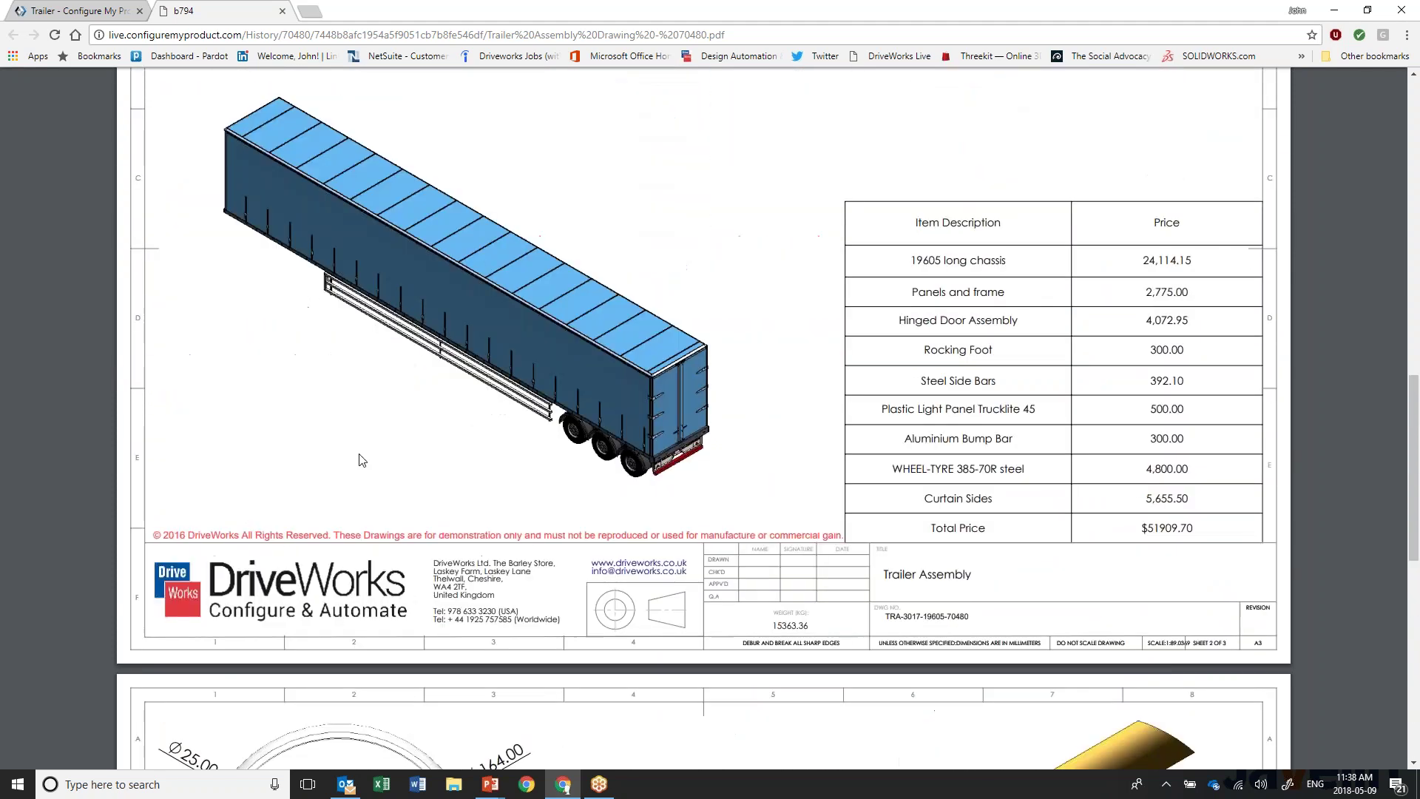
{"action": "scroll", "coordinate": [360, 459], "scroll_direction": "up", "scroll_amount": 4}
{"action": "scroll", "coordinate": [361, 460], "scroll_direction": "up", "scroll_amount": 3}
{"action": "scroll", "coordinate": [361, 460], "scroll_direction": "up", "scroll_amount": 4}
{"action": "scroll", "coordinate": [361, 459], "scroll_direction": "up", "scroll_amount": 4}
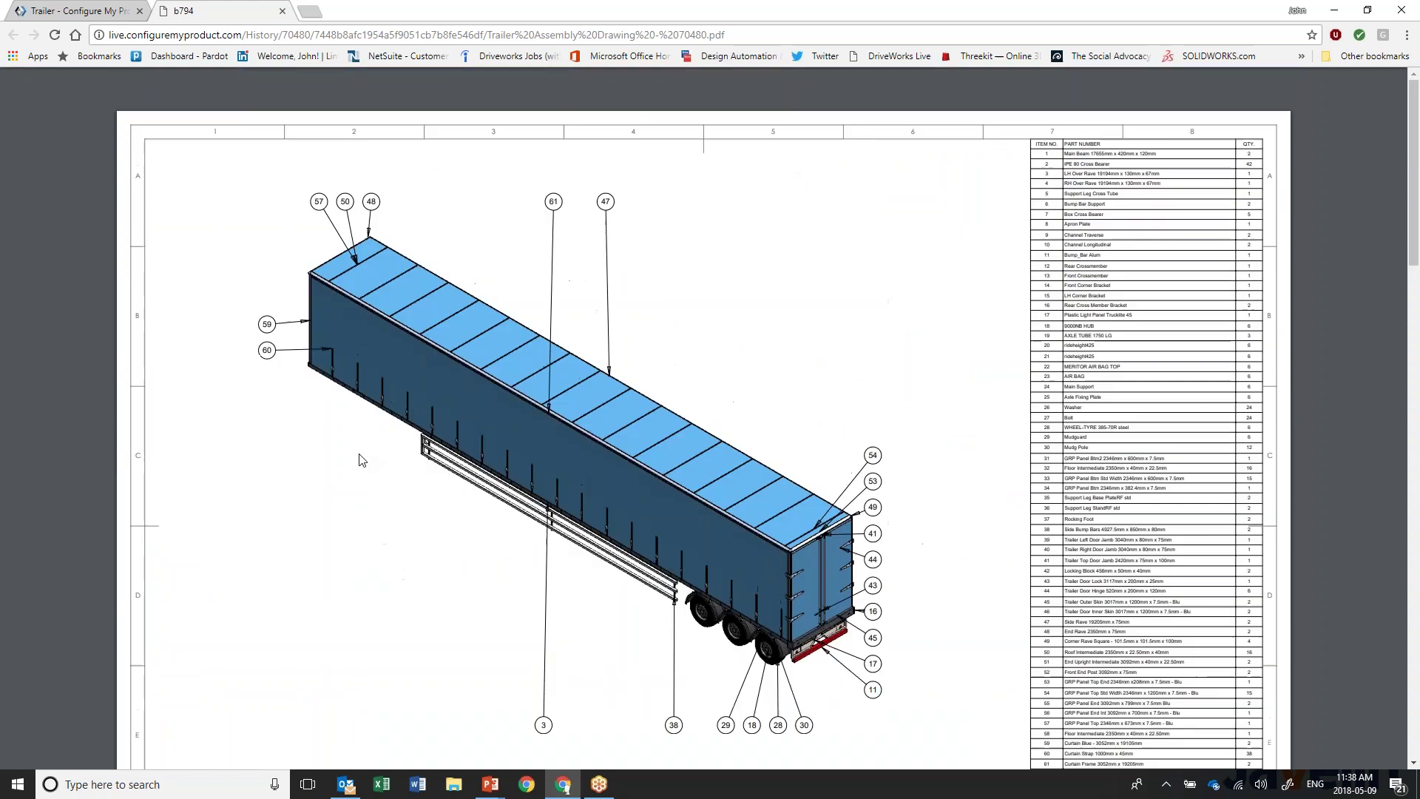
Close the b794 drawing PDF tab to return to the list of 61 documents.
{"action": "left_click", "coordinate": [282, 12]}
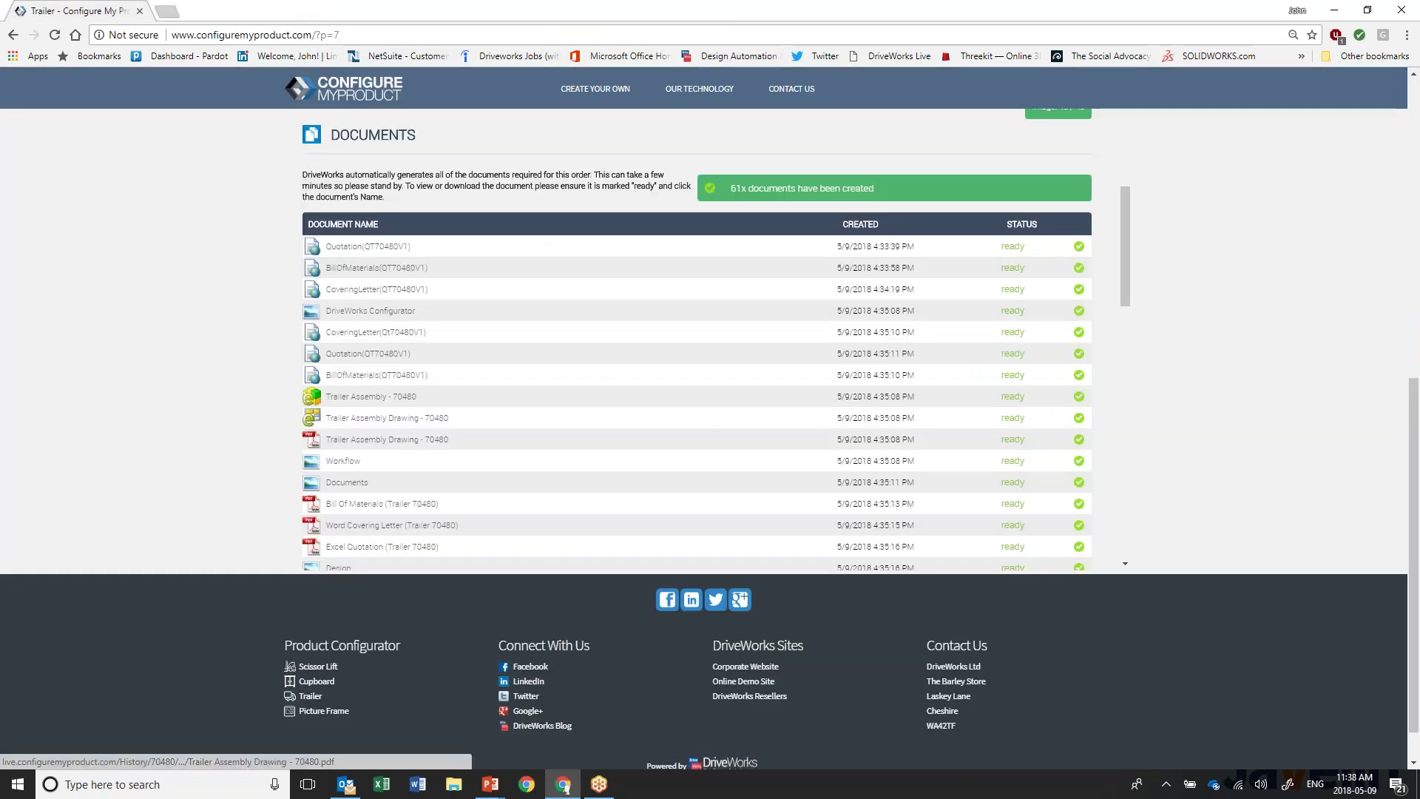